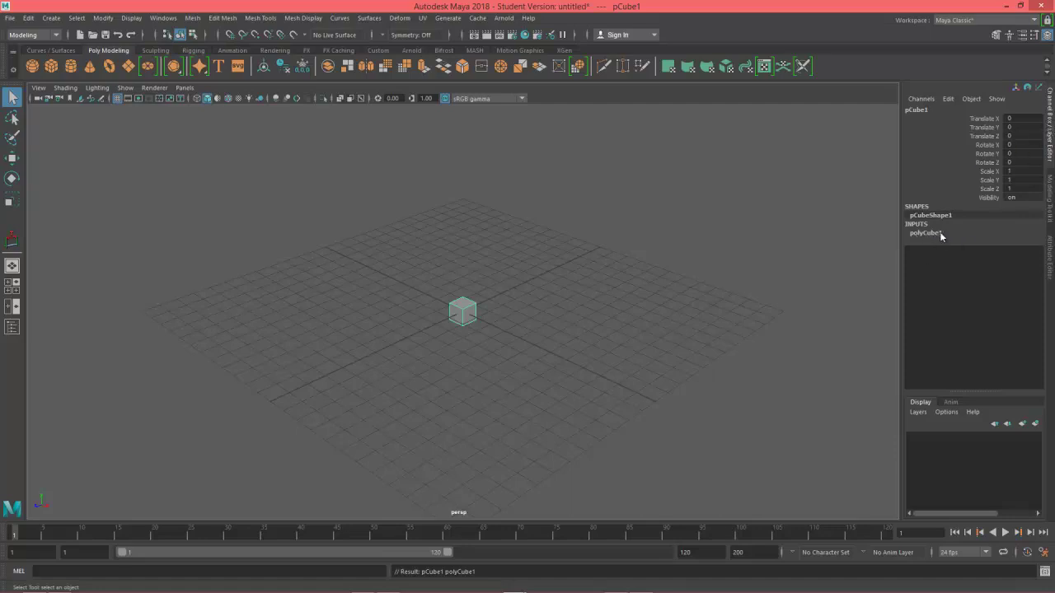
# - Set the cube's width, height and depth to 100 and frame it in the view
pyautogui.click(931, 233)
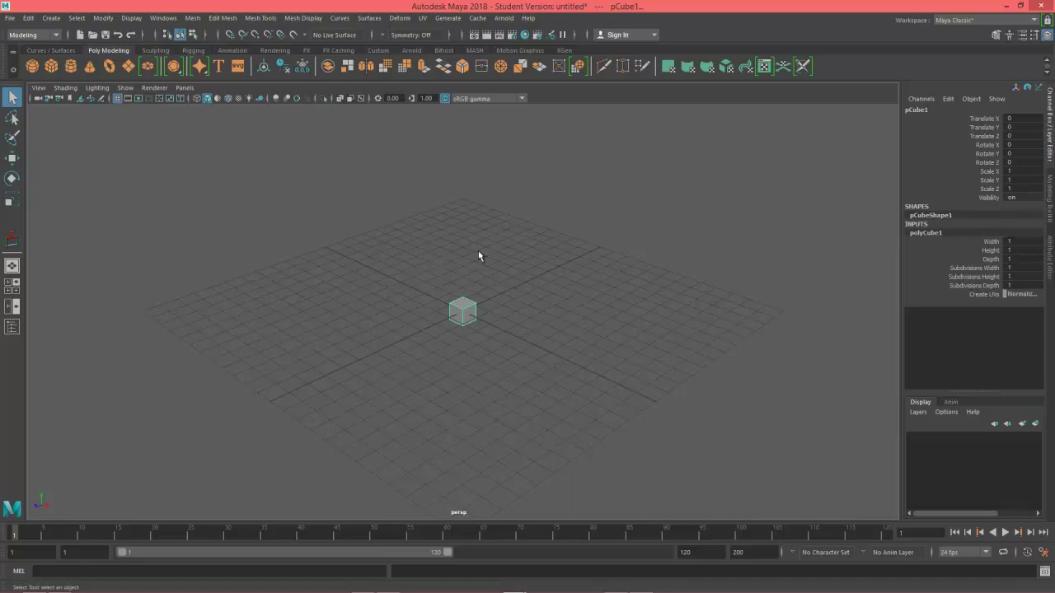
pyautogui.moveTo(496, 332)
pyautogui.keyDown('alt'); pyautogui.mouseDown()
pyautogui.moveTo(483, 344)
pyautogui.moveTo(492, 335)
pyautogui.mouseUp(); pyautogui.keyUp('alt')
pyautogui.moveTo(1015, 241); pyautogui.dragTo(1017, 258)
pyautogui.write('100')
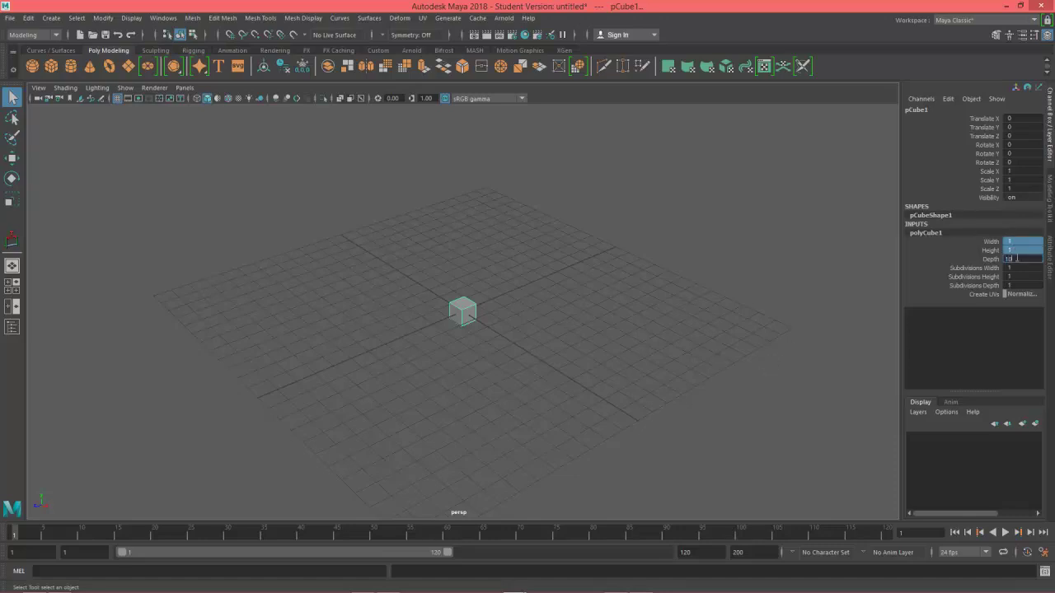
pyautogui.press('Return')
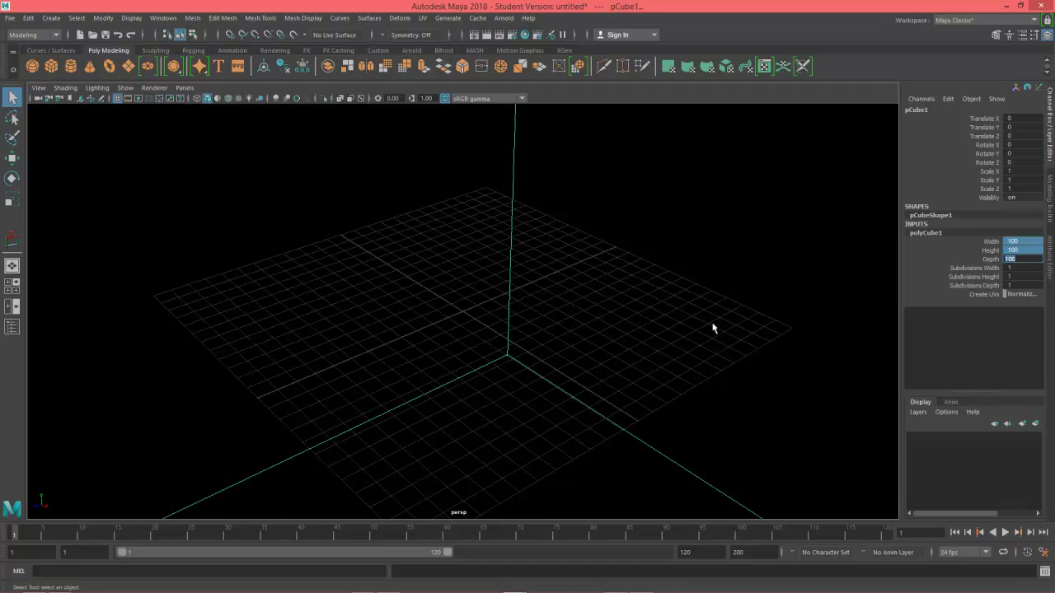
pyautogui.keyDown('alt'); pyautogui.moveTo(714, 327); pyautogui.dragTo(681, 319, button='right'); pyautogui.keyUp('alt')
pyautogui.press('f')
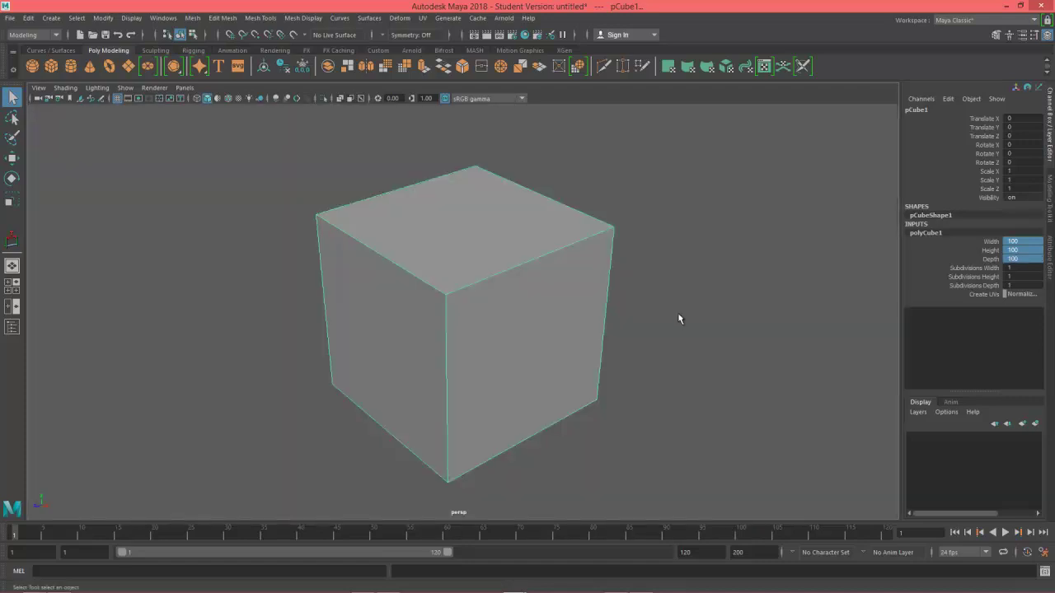
pyautogui.keyDown('alt'); pyautogui.moveTo(646, 354); pyautogui.dragTo(655, 332); pyautogui.keyUp('alt')
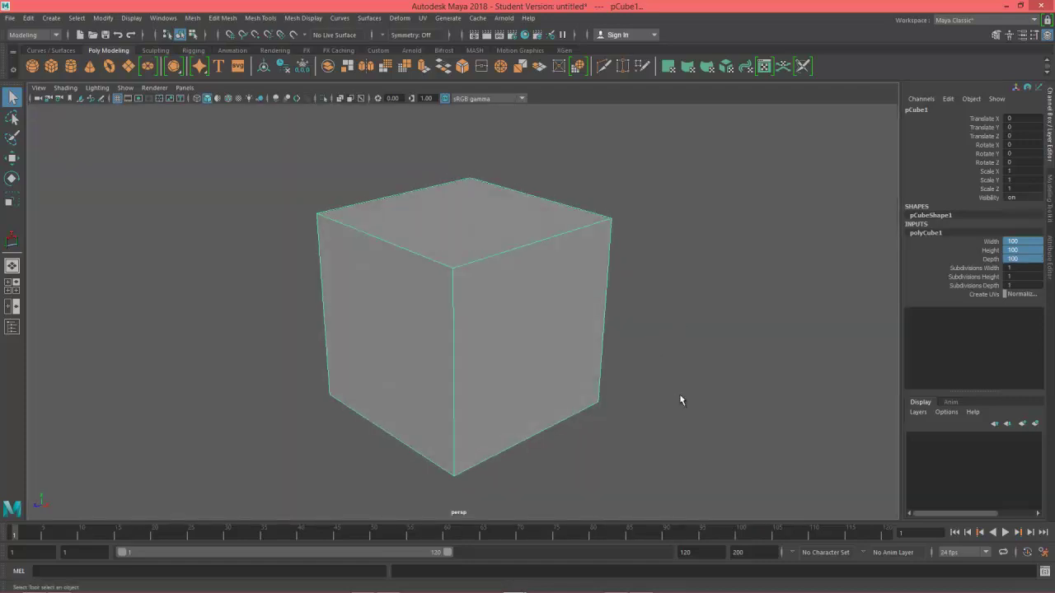
pyautogui.moveTo(475, 290)
pyautogui.keyDown('alt'); pyautogui.mouseDown()
pyautogui.moveTo(470, 330)
pyautogui.moveTo(478, 304)
pyautogui.mouseUp(); pyautogui.keyUp('alt')
pyautogui.keyDown('alt'); pyautogui.moveTo(539, 354); pyautogui.dragTo(553, 337); pyautogui.keyUp('alt')
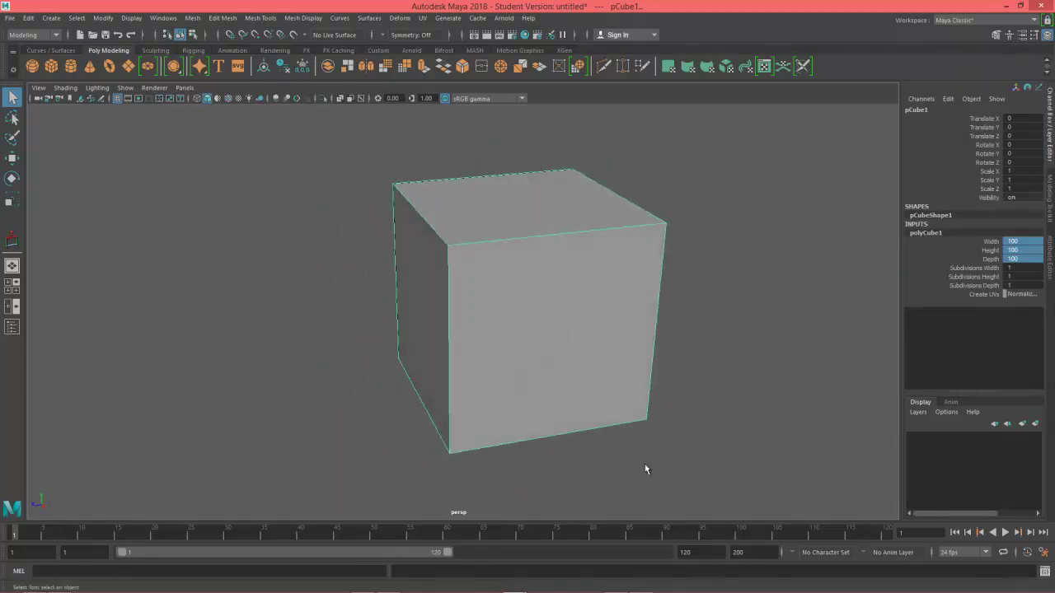
pyautogui.keyDown('alt'); pyautogui.moveTo(783, 360); pyautogui.dragTo(682, 329); pyautogui.keyUp('alt')
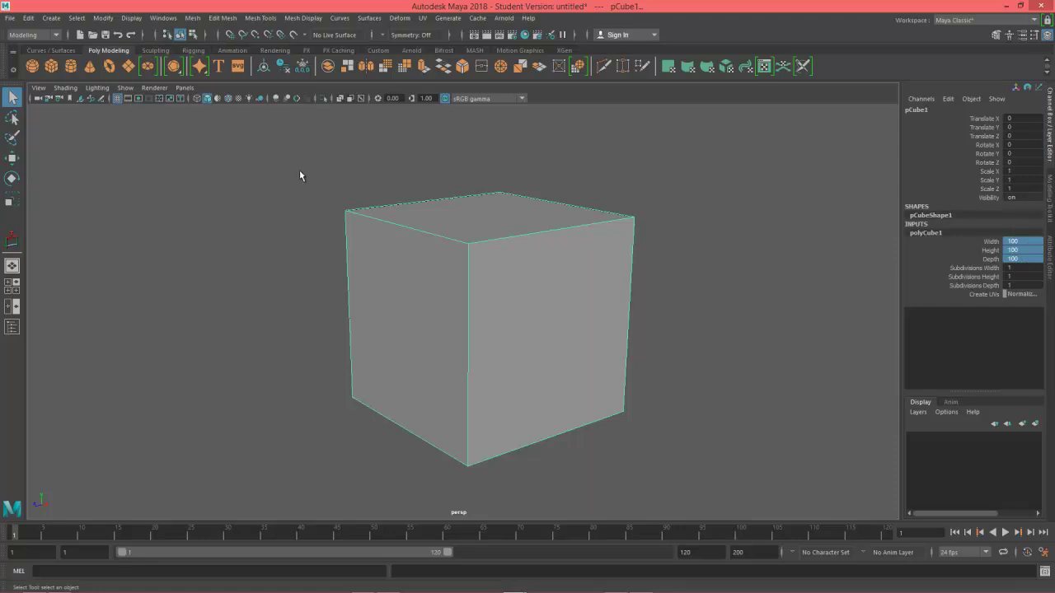
pyautogui.keyDown('alt'); pyautogui.moveTo(667, 238); pyautogui.dragTo(661, 238); pyautogui.keyUp('alt')
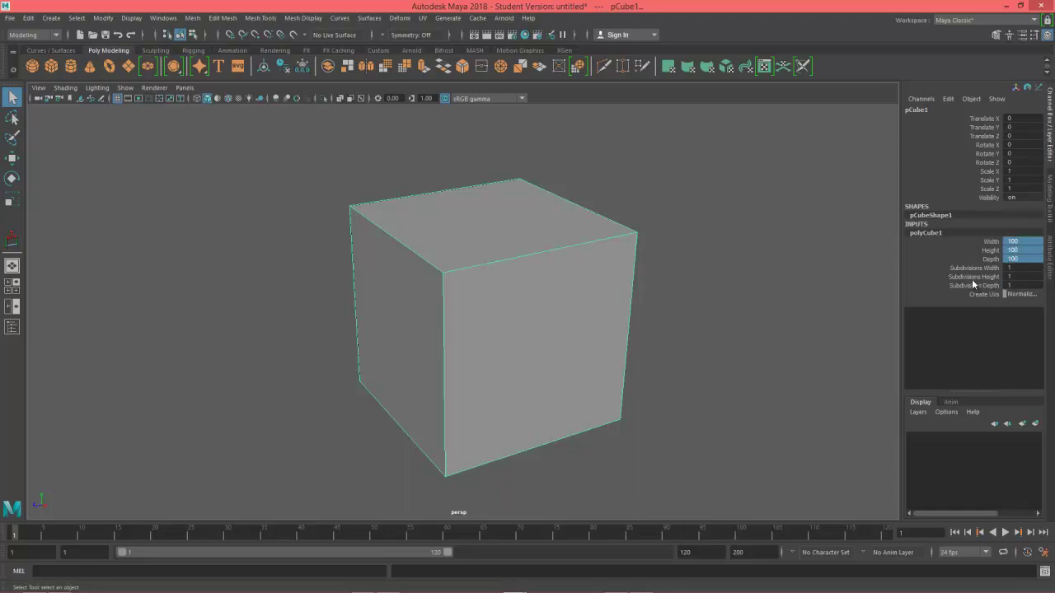
# - Resize the cube into a tall box with width 60, height 180 and depth 60
pyautogui.doubleClick(1018, 240)
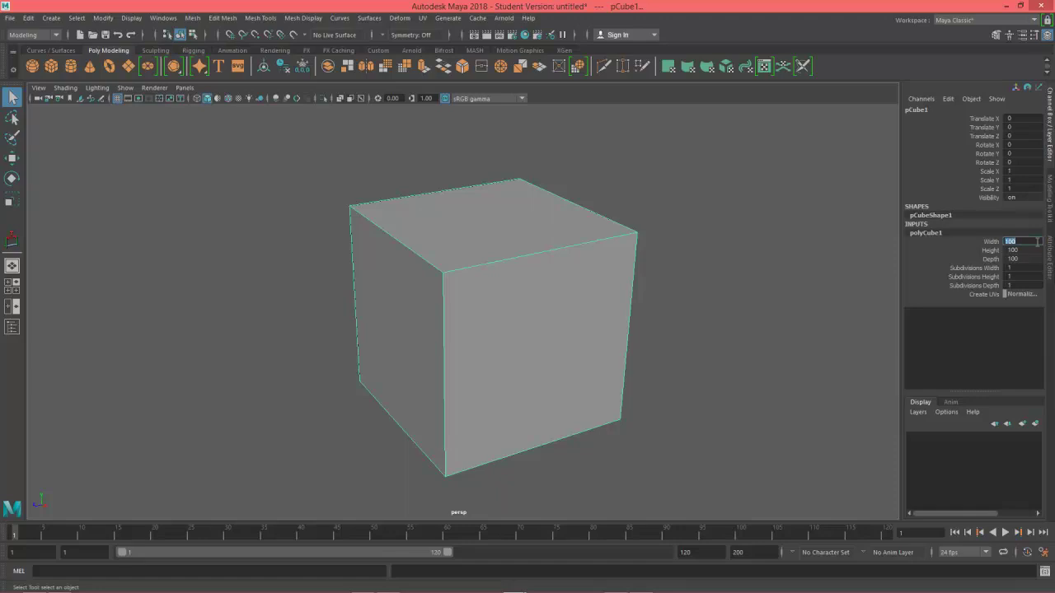
pyautogui.write('80')
pyautogui.press('Tab')
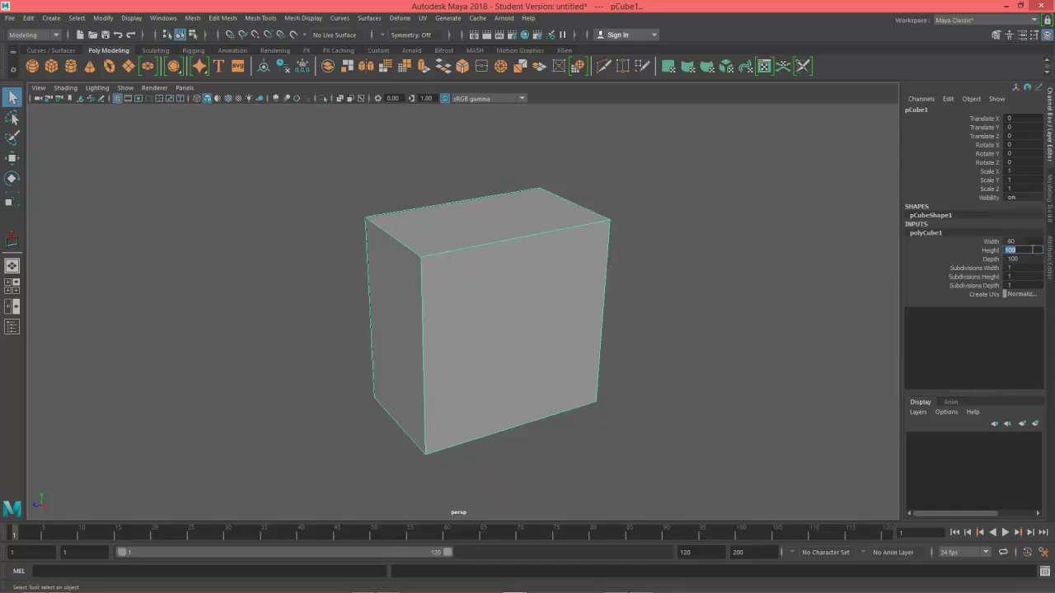
pyautogui.write('180')
pyautogui.click(1022, 259)
pyautogui.write('60')
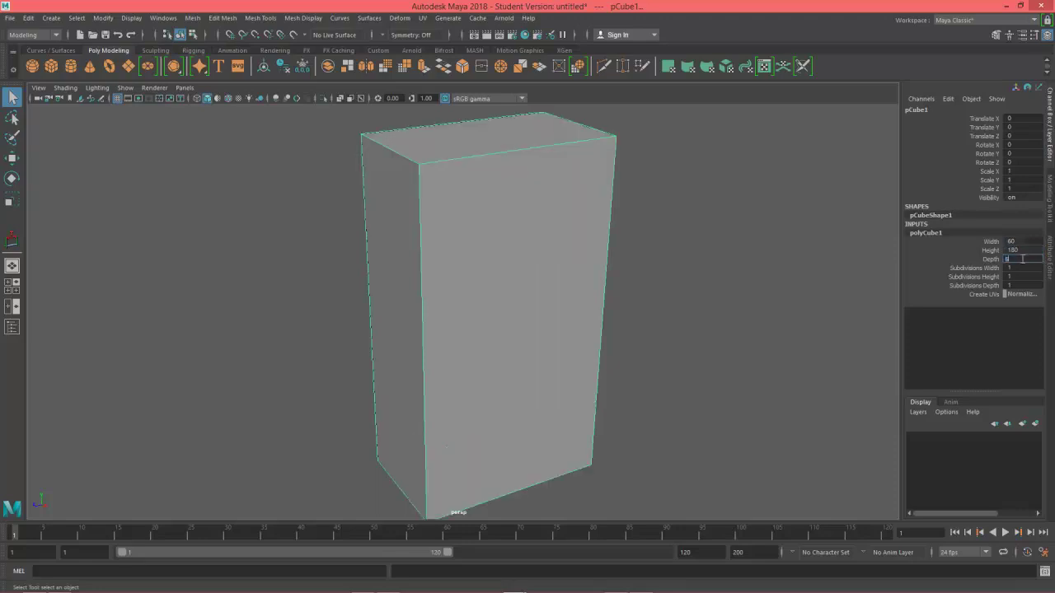
pyautogui.press('Return')
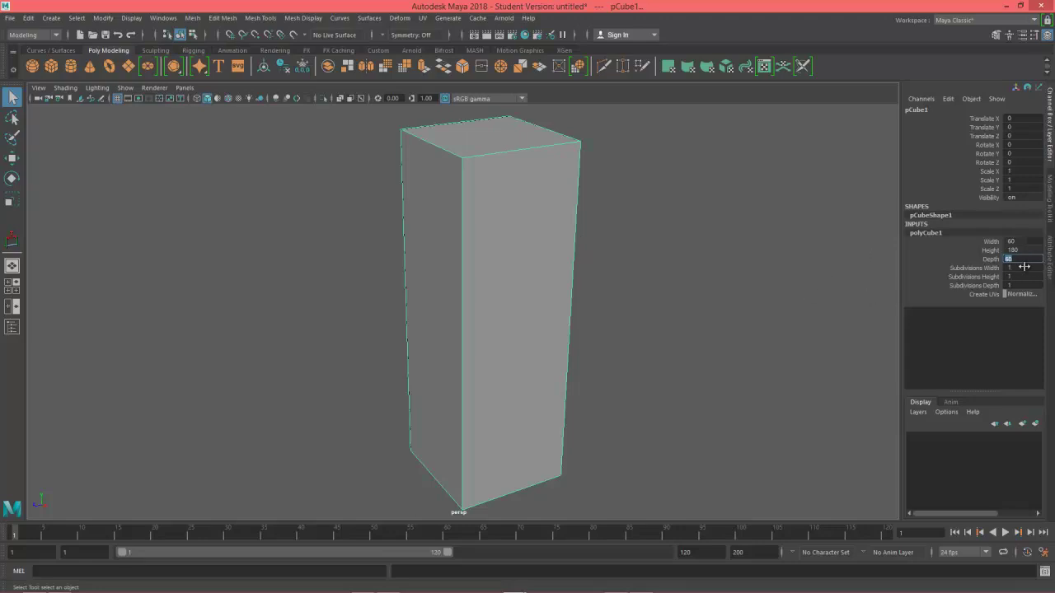
# - Deselect and reselect the box, and bring back its polyCube1 dimension settings to review them
pyautogui.click(860, 269)
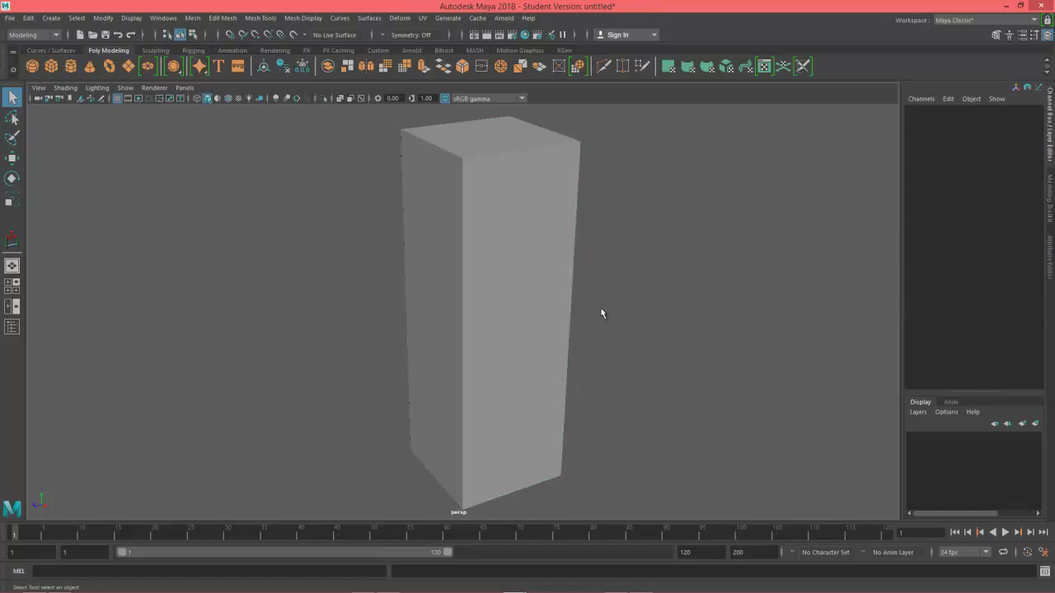
pyautogui.click(499, 238)
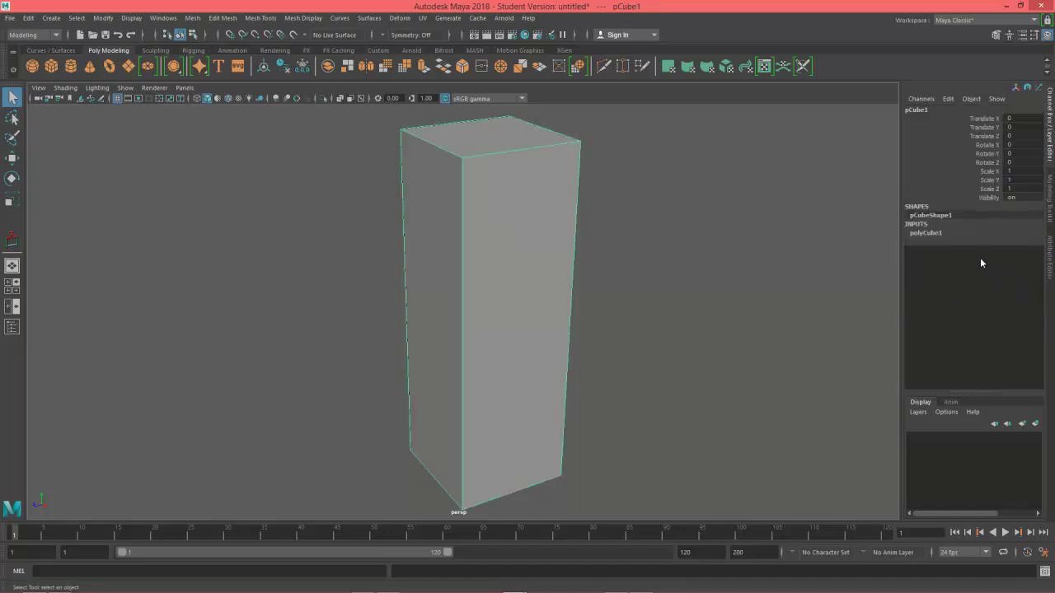
pyautogui.click(928, 233)
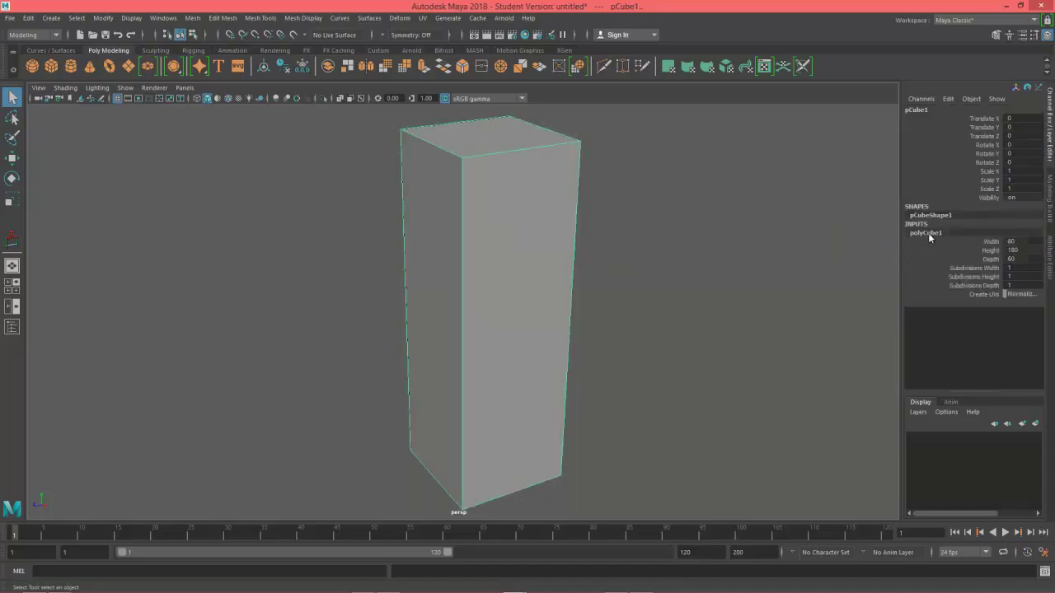
pyautogui.doubleClick(1018, 258)
pyautogui.press('Return')
pyautogui.keyDown('alt'); pyautogui.moveTo(551, 275); pyautogui.dragTo(552, 287); pyautogui.keyUp('alt')
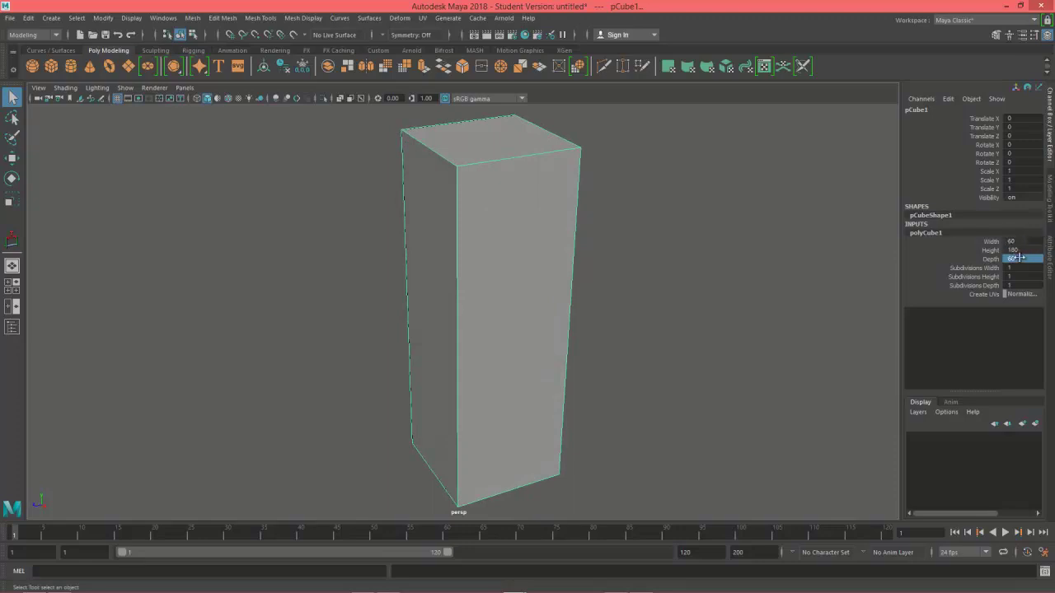
pyautogui.keyDown('alt'); pyautogui.moveTo(530, 267); pyautogui.dragTo(523, 267); pyautogui.keyUp('alt')
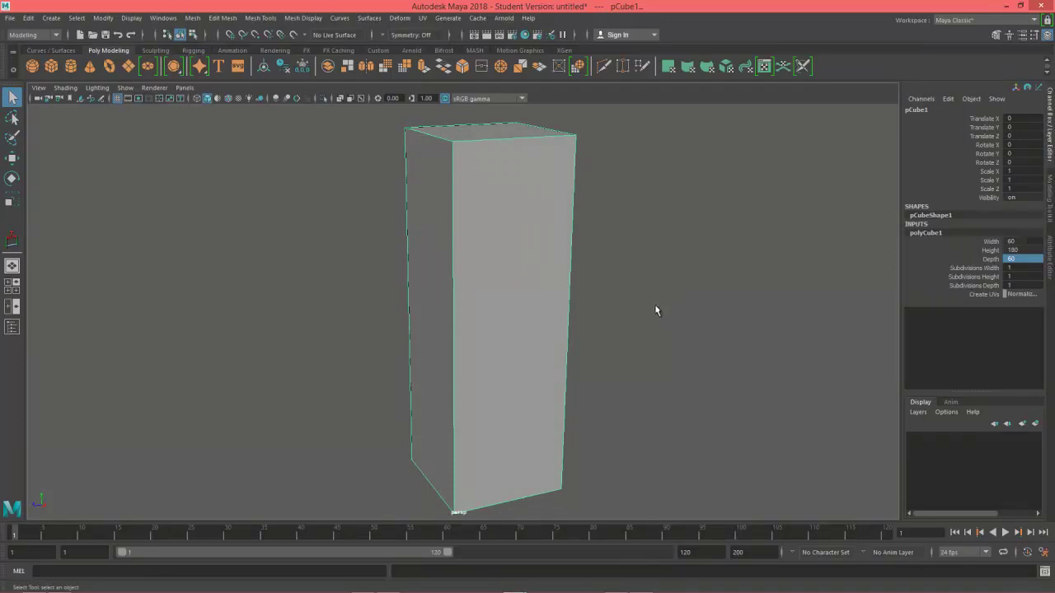
pyautogui.keyDown('alt'); pyautogui.moveTo(701, 333); pyautogui.dragTo(566, 317); pyautogui.keyUp('alt')
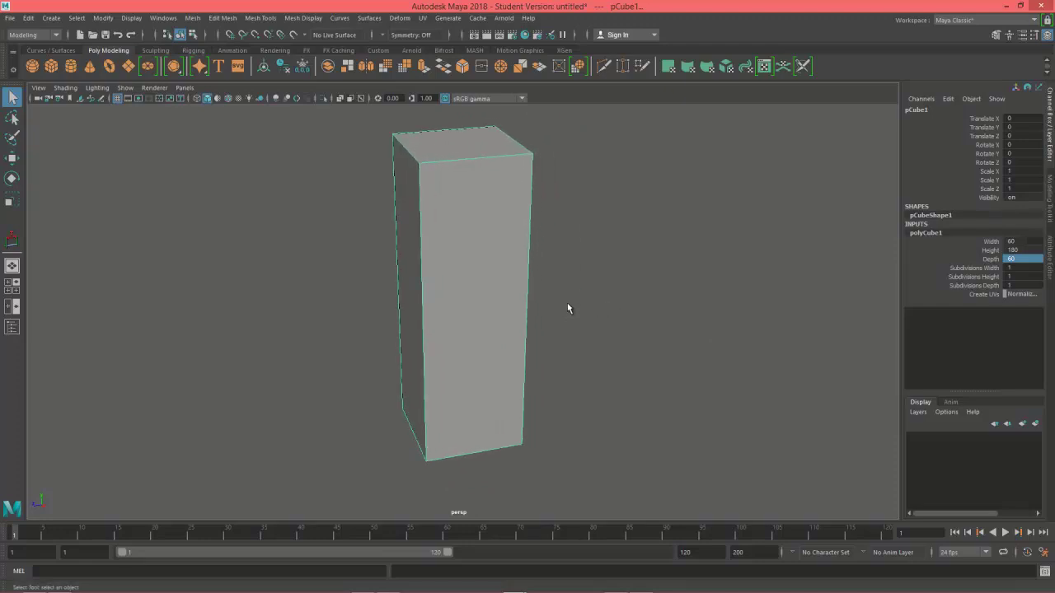
pyautogui.keyDown('alt'); pyautogui.moveTo(519, 287); pyautogui.dragTo(502, 294); pyautogui.keyUp('alt')
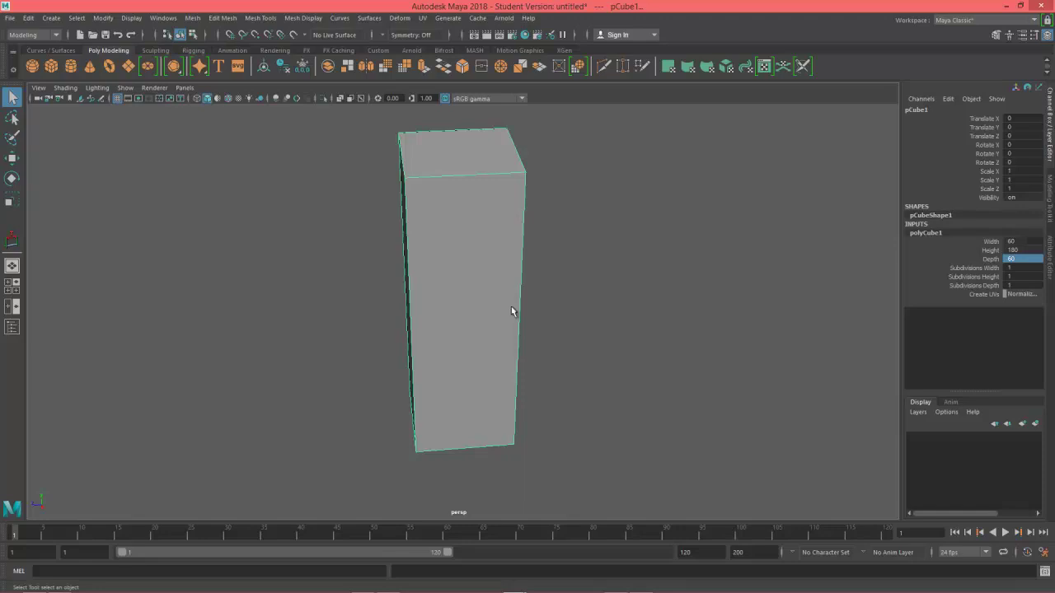
pyautogui.keyDown('alt'); pyautogui.moveTo(492, 314); pyautogui.dragTo(515, 329); pyautogui.keyUp('alt')
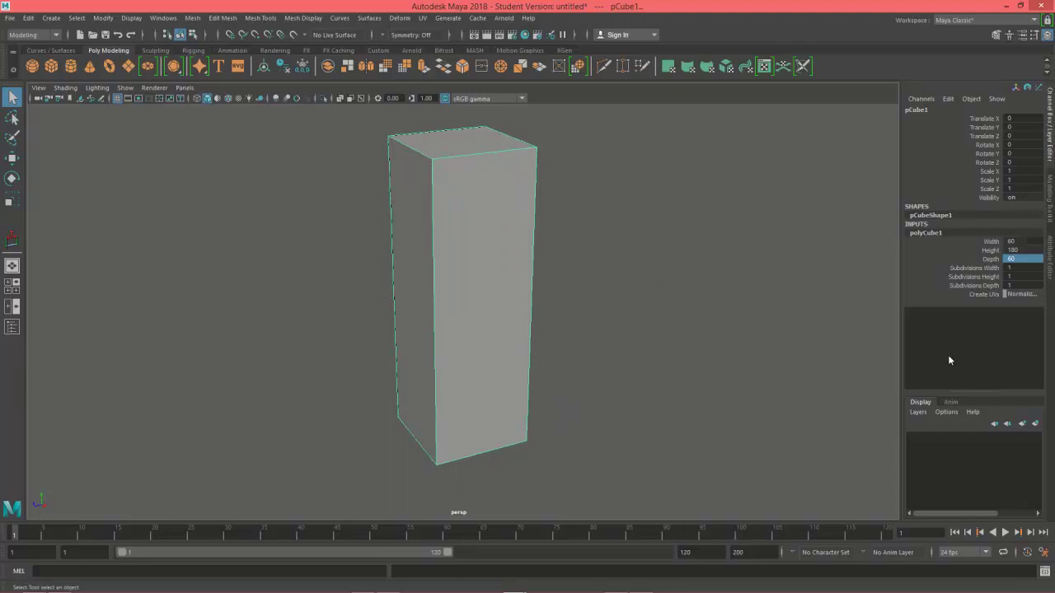
pyautogui.keyDown('alt'); pyautogui.moveTo(469, 245); pyautogui.dragTo(481, 245); pyautogui.keyUp('alt')
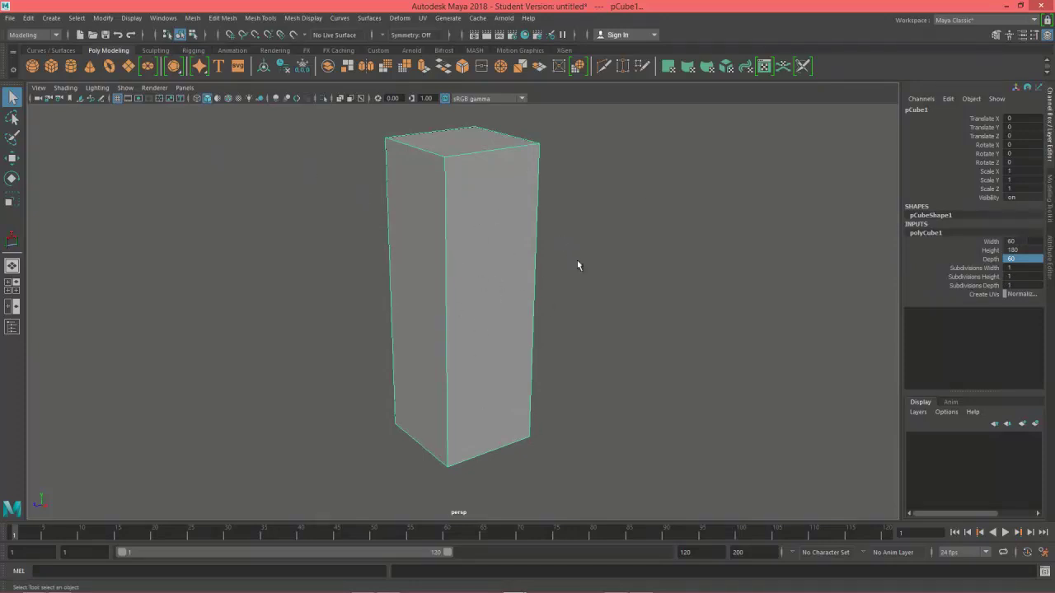
pyautogui.keyDown('alt'); pyautogui.moveTo(580, 264); pyautogui.dragTo(608, 289); pyautogui.keyUp('alt')
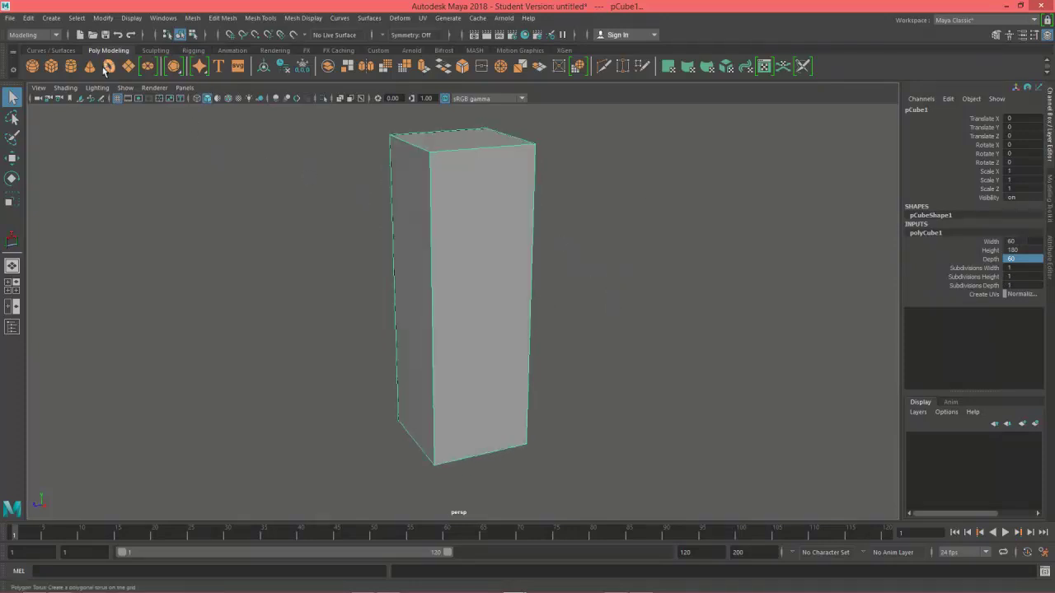
pyautogui.keyDown('alt'); pyautogui.moveTo(638, 351); pyautogui.dragTo(637, 376); pyautogui.keyUp('alt')
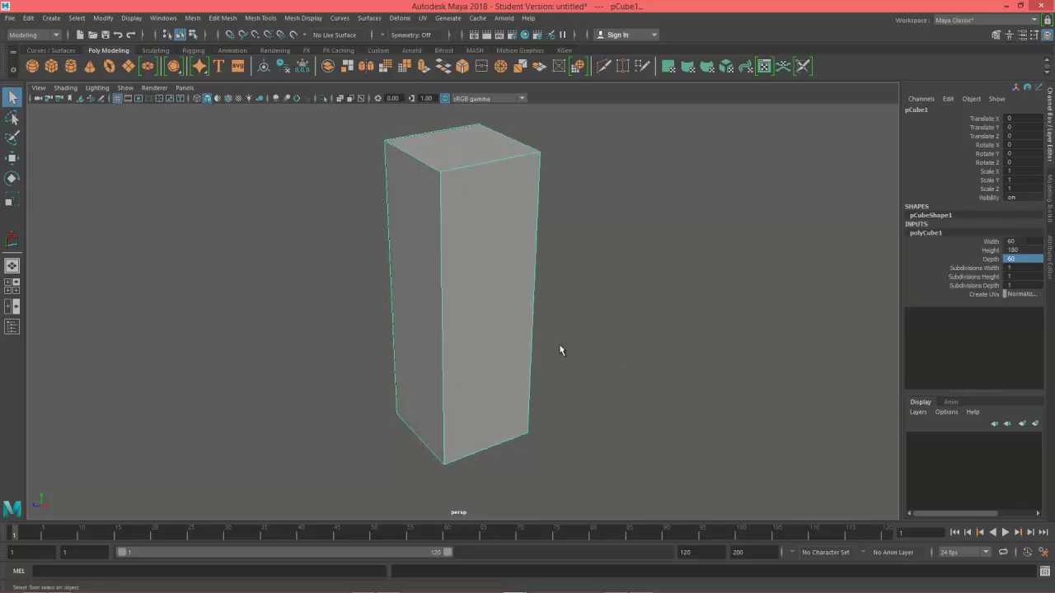
pyautogui.click(51, 18)
pyautogui.moveTo(97, 202)
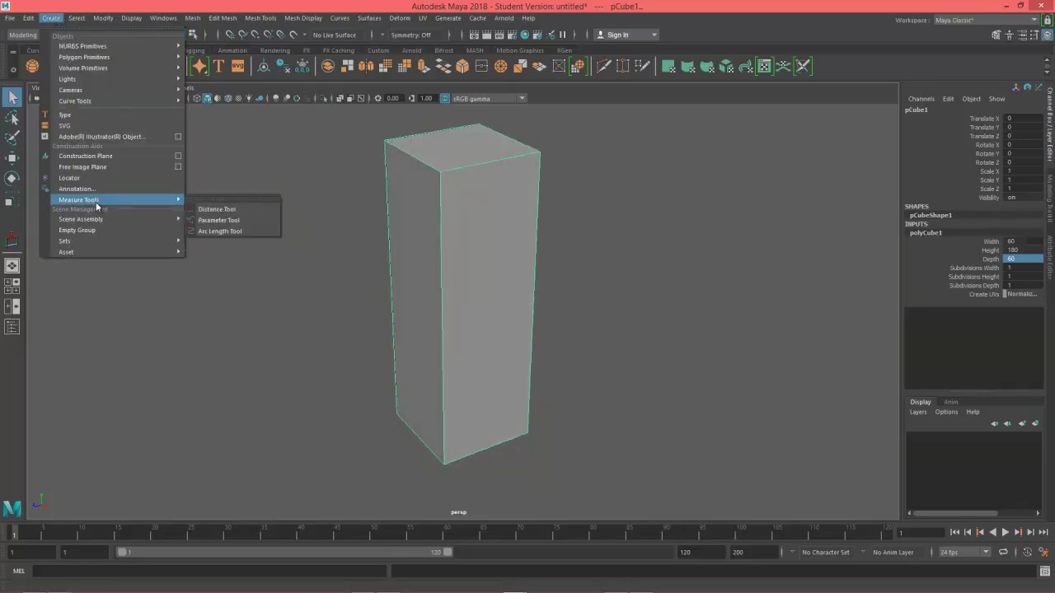
pyautogui.click(237, 348)
pyautogui.keyDown('alt'); pyautogui.moveTo(683, 335); pyautogui.dragTo(648, 365); pyautogui.keyUp('alt')
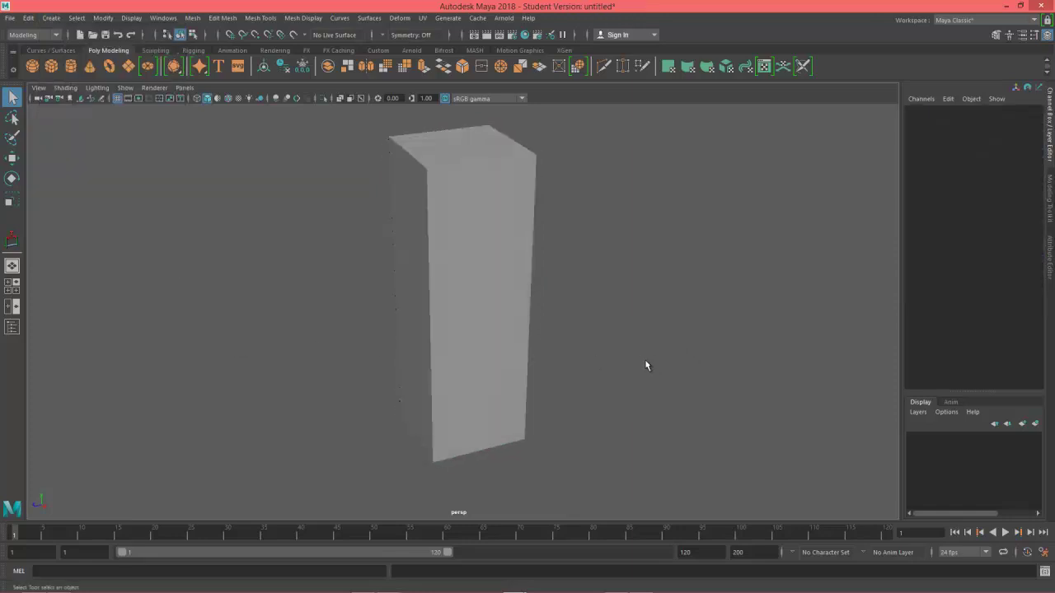
# - Select the box and set its Translate Y to 90, half its height, so its base sits on the grid
pyautogui.click(431, 248)
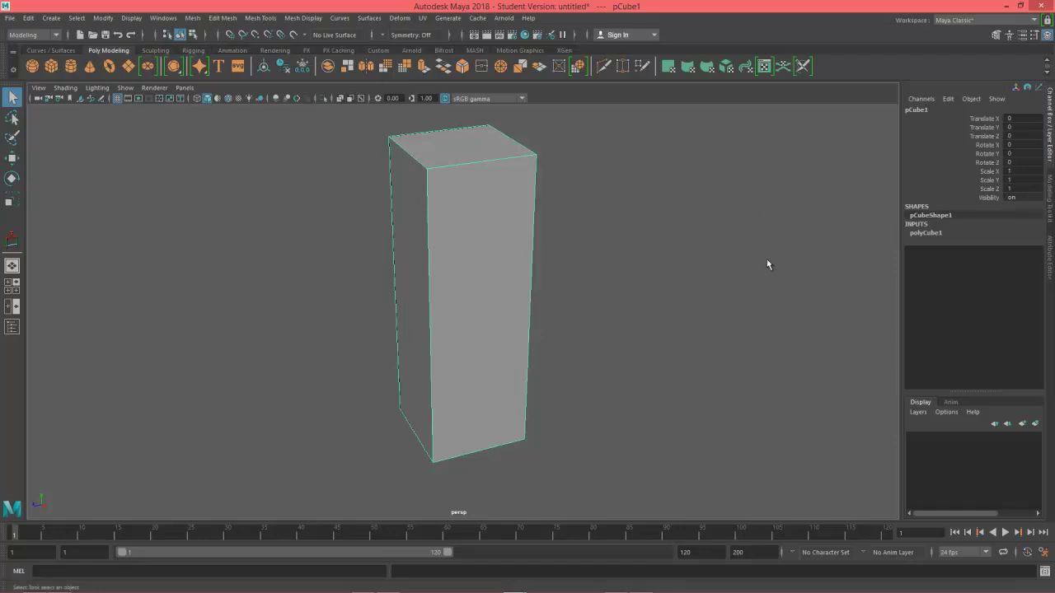
pyautogui.keyDown('alt'); pyautogui.moveTo(680, 287); pyautogui.dragTo(679, 274); pyautogui.keyUp('alt')
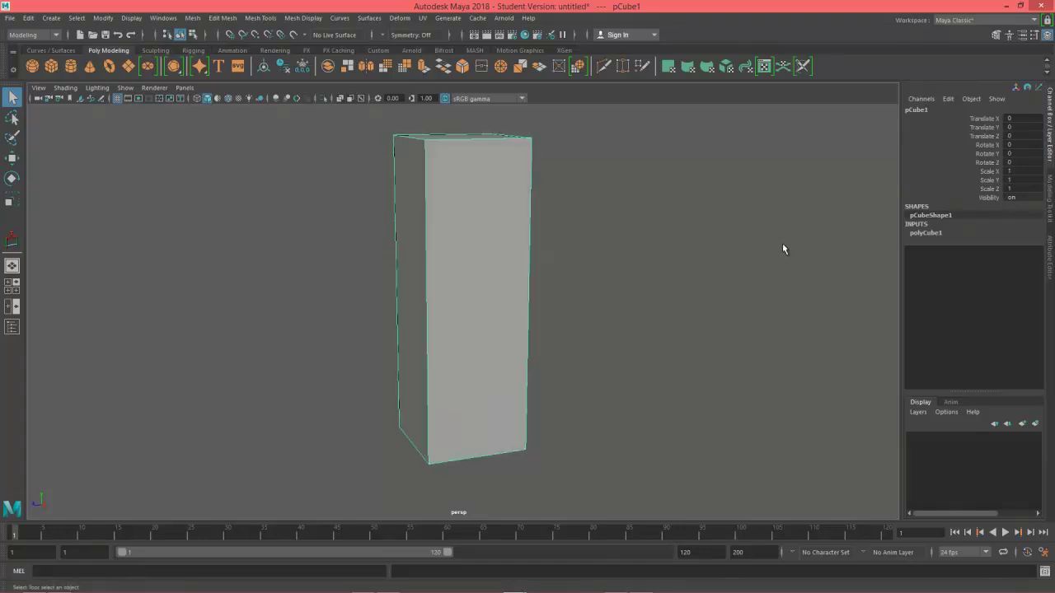
pyautogui.keyDown('alt'); pyautogui.moveTo(573, 240); pyautogui.dragTo(585, 259, button='middle'); pyautogui.keyUp('alt')
pyautogui.keyDown('alt'); pyautogui.moveTo(529, 436); pyautogui.dragTo(404, 357); pyautogui.keyUp('alt')
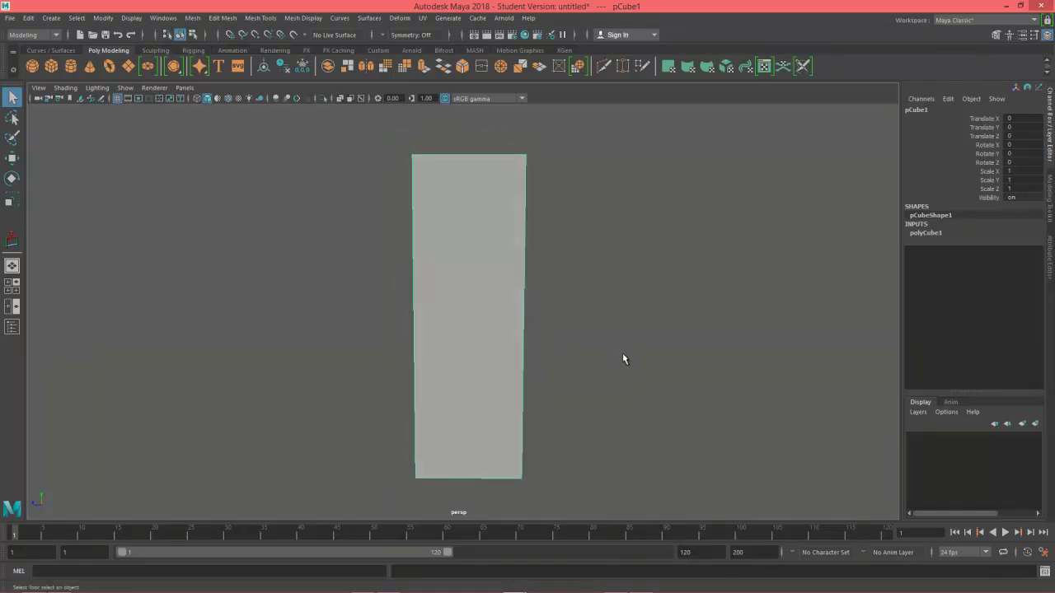
pyautogui.keyDown('alt'); pyautogui.moveTo(622, 359); pyautogui.dragTo(607, 388); pyautogui.keyUp('alt')
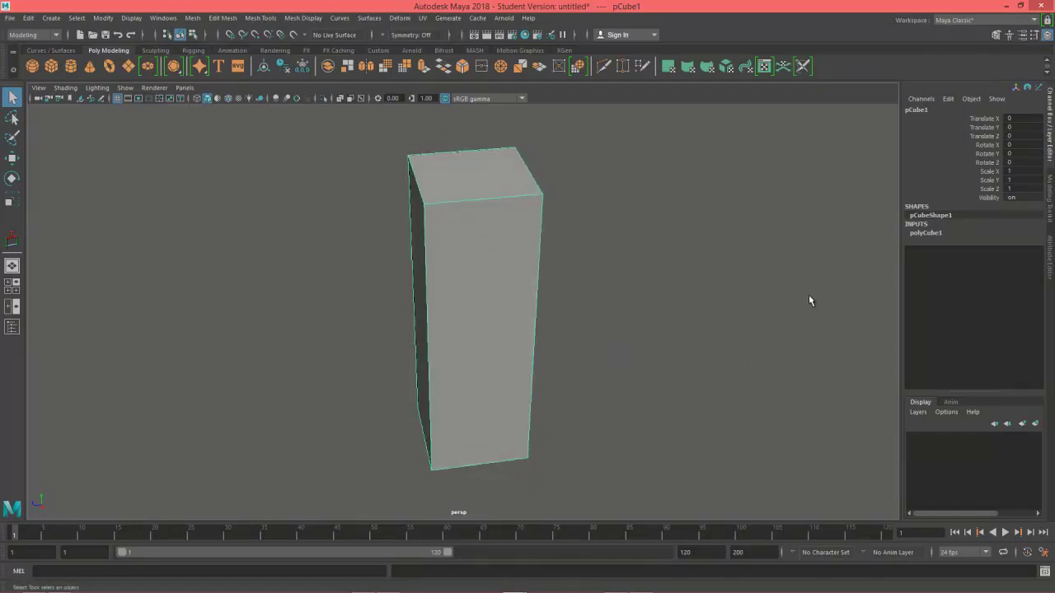
pyautogui.click(925, 234)
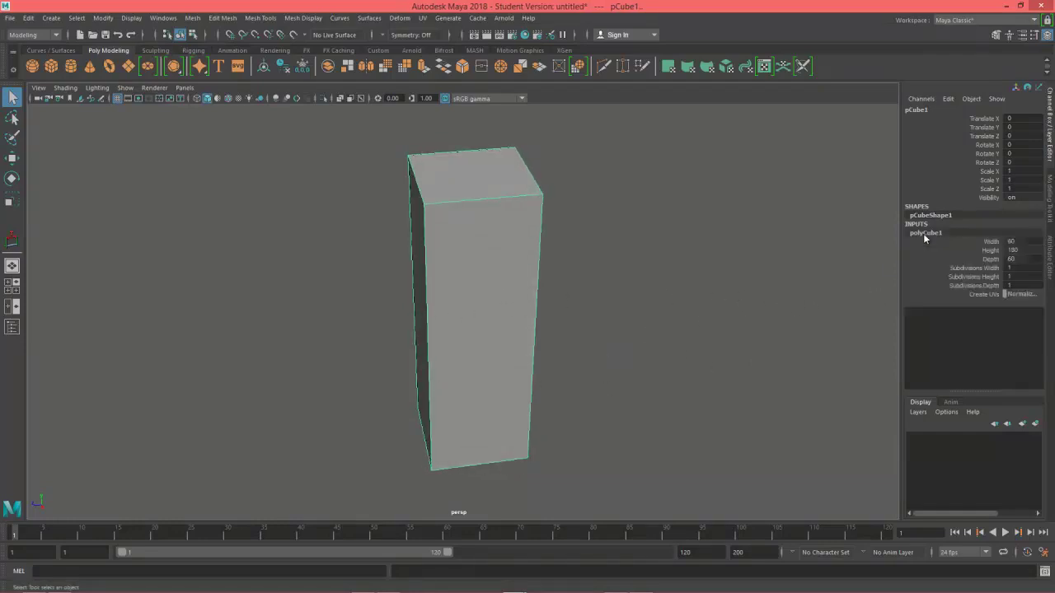
pyautogui.doubleClick(1022, 250)
pyautogui.doubleClick(1020, 126)
pyautogui.write('90')
pyautogui.press('Return')
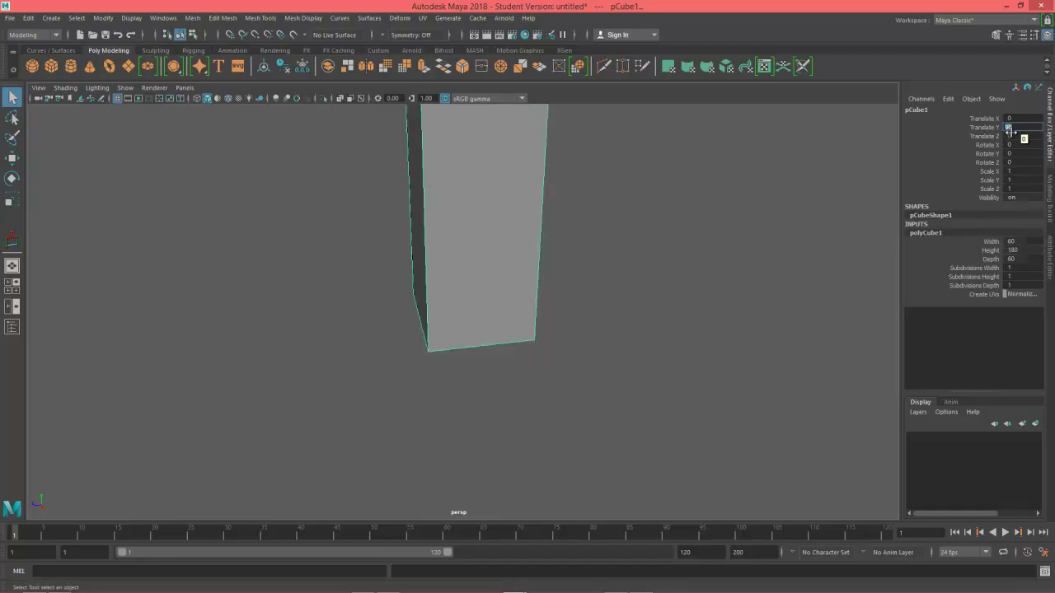
# - Inspect the box's base against the ground grid from below, toggling the grid display off and on
pyautogui.keyDown('alt'); pyautogui.moveTo(744, 316); pyautogui.dragTo(756, 225); pyautogui.keyUp('alt')
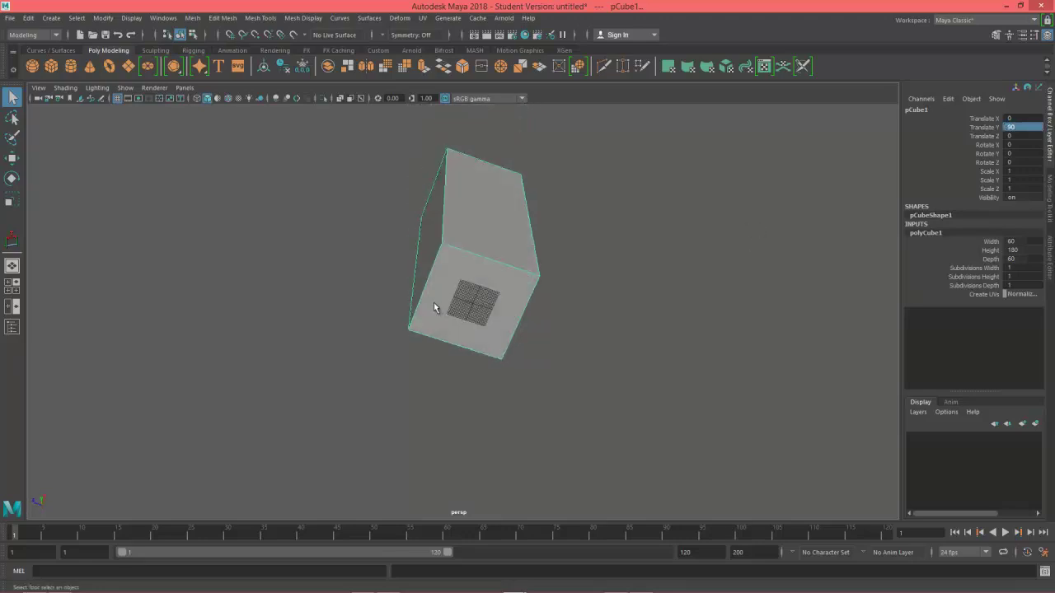
pyautogui.keyDown('alt'); pyautogui.moveTo(472, 294); pyautogui.dragTo(1046, 264, button='right'); pyautogui.keyUp('alt')
pyautogui.keyDown('alt'); pyautogui.moveTo(605, 307); pyautogui.dragTo(674, 177, button='right'); pyautogui.keyUp('alt')
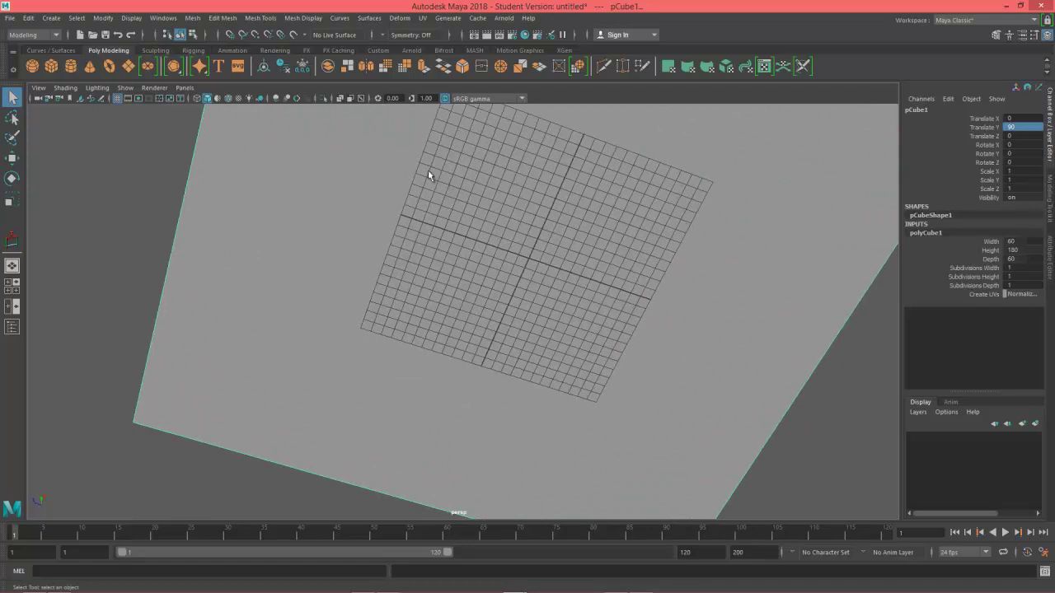
pyautogui.click(117, 99)
pyautogui.click(117, 99)
pyautogui.click(117, 99)
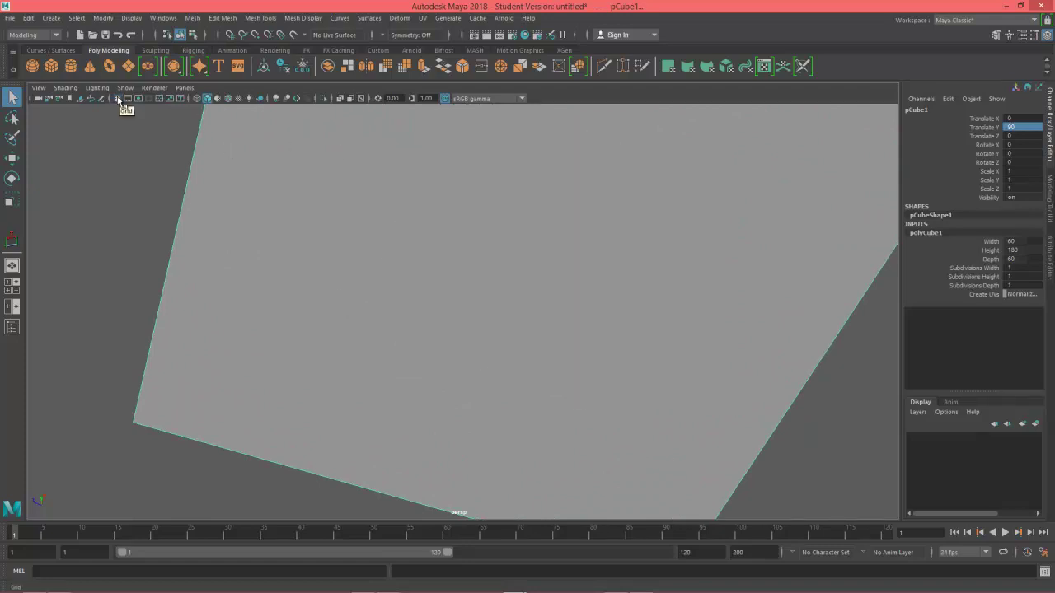
pyautogui.click(117, 98)
pyautogui.keyDown('alt'); pyautogui.moveTo(516, 249); pyautogui.dragTo(546, 272); pyautogui.keyUp('alt')
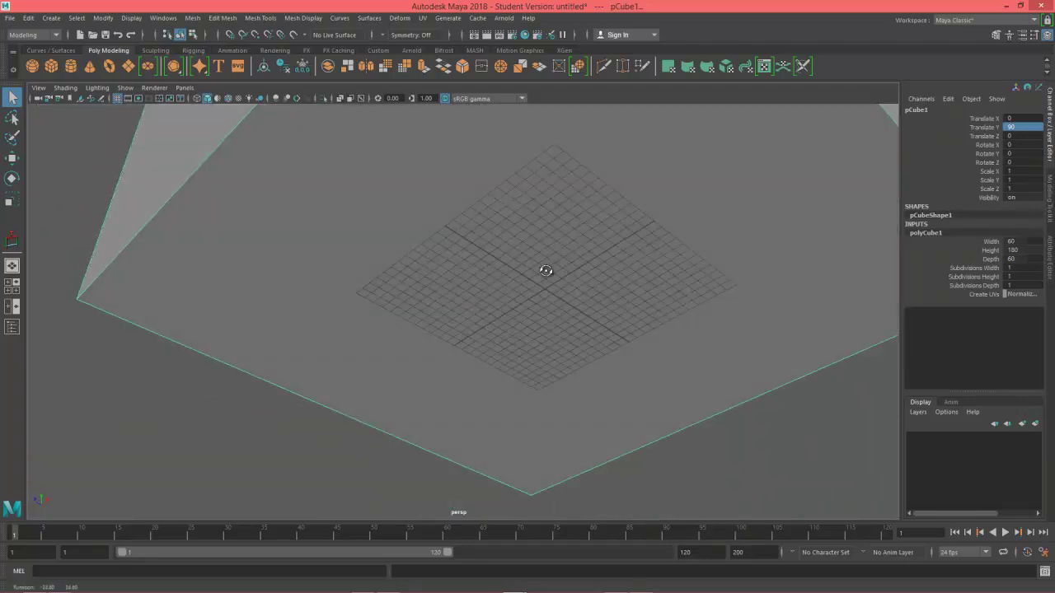
# - Set the box's Translate Y to 0 so that it is centred vertically on the origin
pyautogui.keyDown('alt'); pyautogui.moveTo(642, 300); pyautogui.dragTo(424, 298, button='right'); pyautogui.keyUp('alt')
pyautogui.keyDown('alt'); pyautogui.moveTo(603, 286); pyautogui.dragTo(535, 284); pyautogui.keyUp('alt')
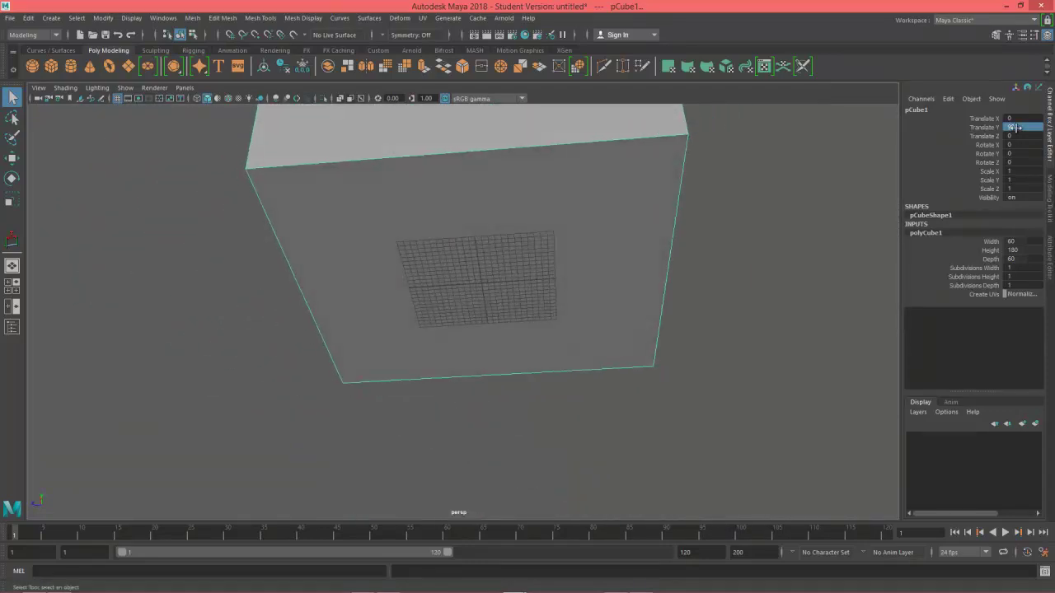
pyautogui.click(1018, 127)
pyautogui.write('0')
pyautogui.press('Return')
pyautogui.keyDown('alt'); pyautogui.moveTo(691, 279); pyautogui.dragTo(440, 287, button='right'); pyautogui.keyUp('alt')
pyautogui.keyDown('alt'); pyautogui.moveTo(440, 287); pyautogui.dragTo(474, 259); pyautogui.keyUp('alt')
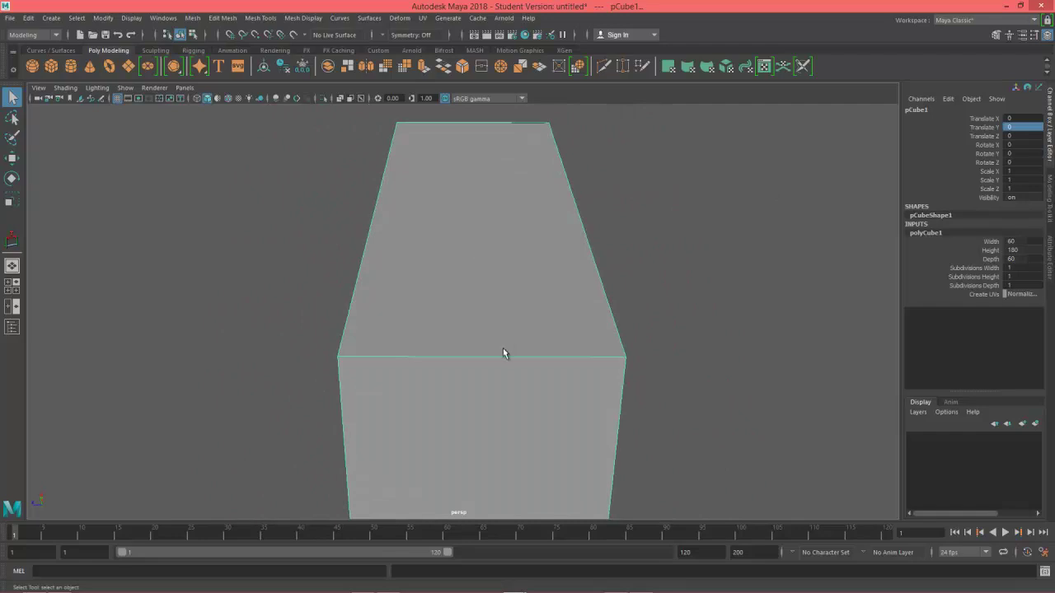
pyautogui.keyDown('alt'); pyautogui.moveTo(503, 352); pyautogui.dragTo(573, 320); pyautogui.keyUp('alt')
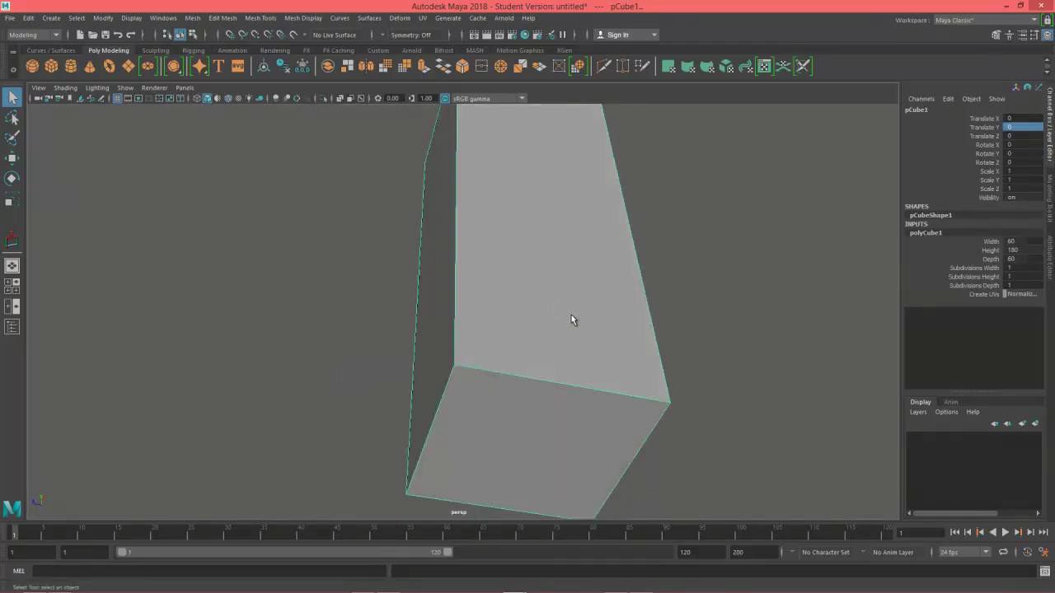
pyautogui.keyDown('alt'); pyautogui.moveTo(477, 402); pyautogui.dragTo(533, 325); pyautogui.keyUp('alt')
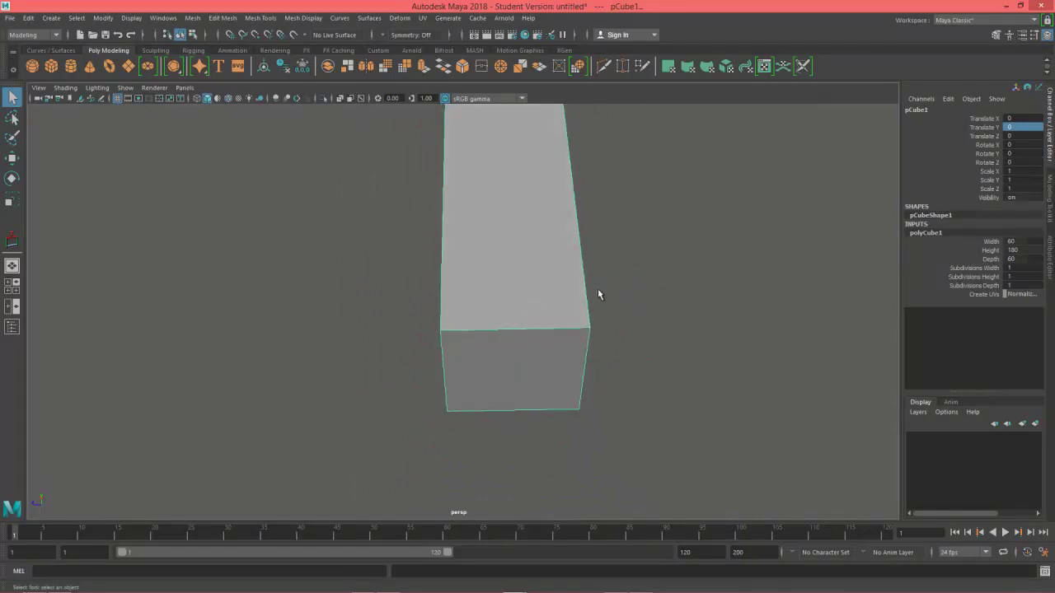
pyautogui.keyDown('alt'); pyautogui.moveTo(599, 294); pyautogui.dragTo(590, 328); pyautogui.keyUp('alt')
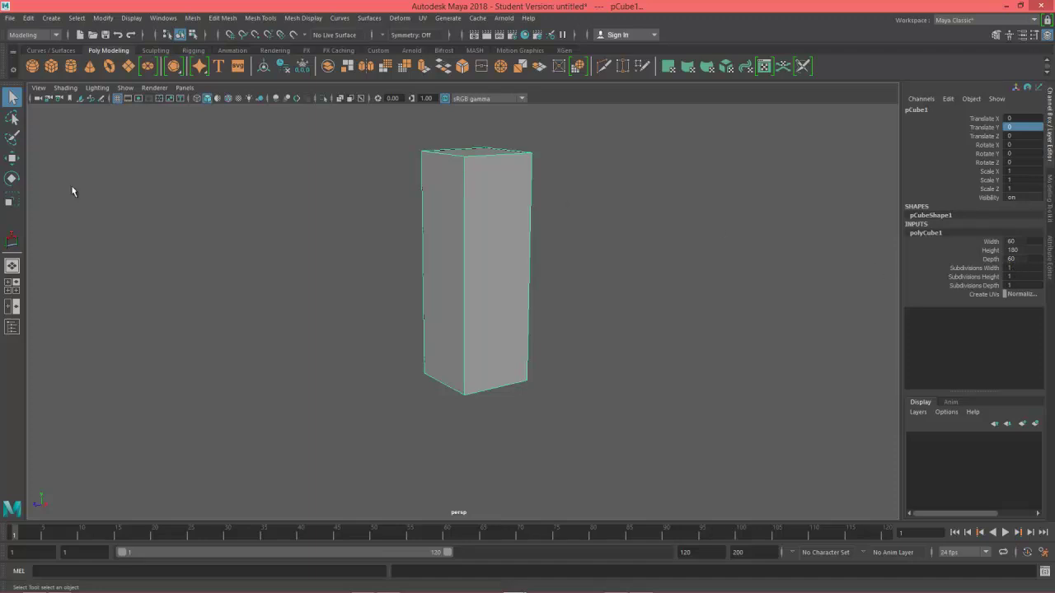
# - Activate the Move tool and examine the box framed in the front view before returning to the perspective view
pyautogui.keyDown('alt'); pyautogui.moveTo(619, 252); pyautogui.dragTo(598, 298); pyautogui.keyUp('alt')
pyautogui.press('w')
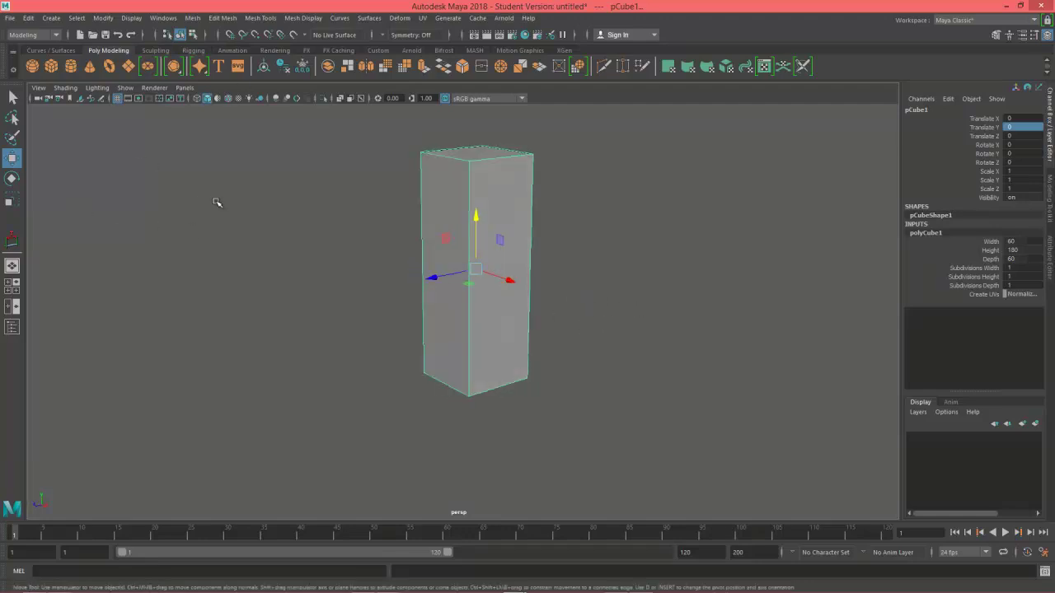
pyautogui.press('space')
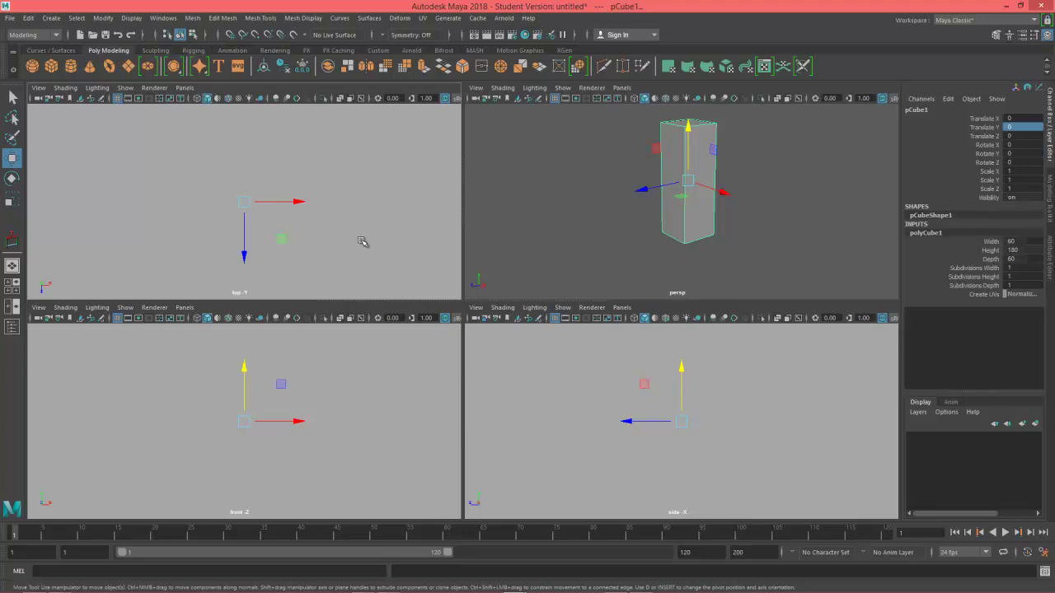
pyautogui.press('space')
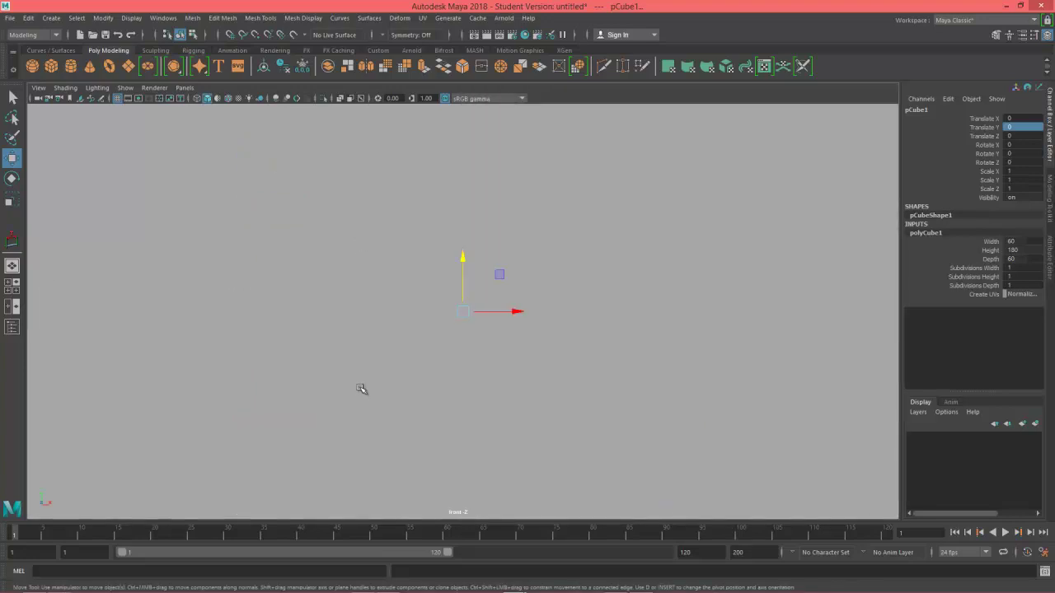
pyautogui.press('f')
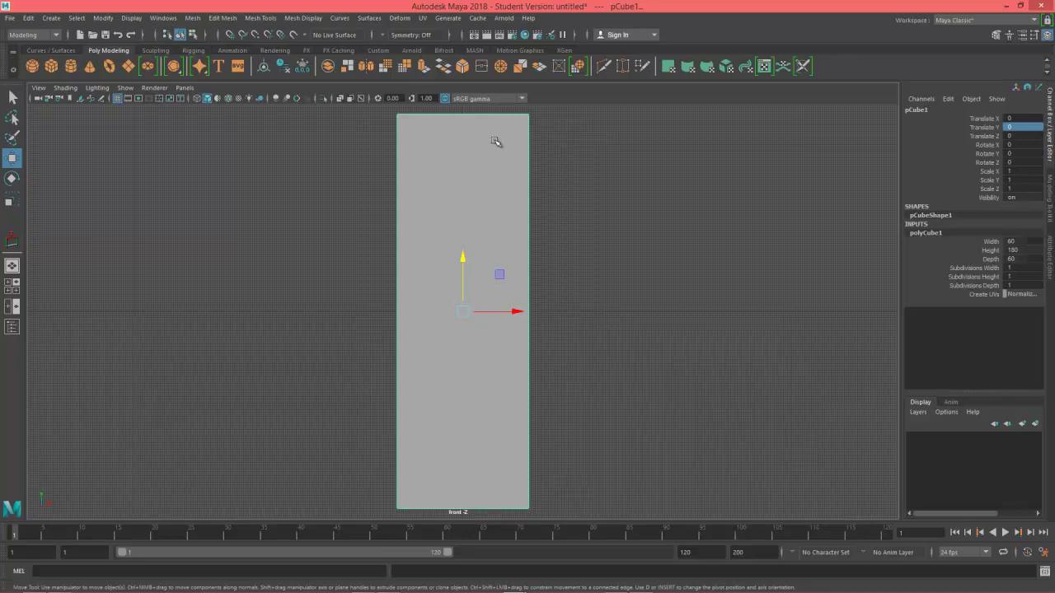
pyautogui.scroll(-2, 491, 246)
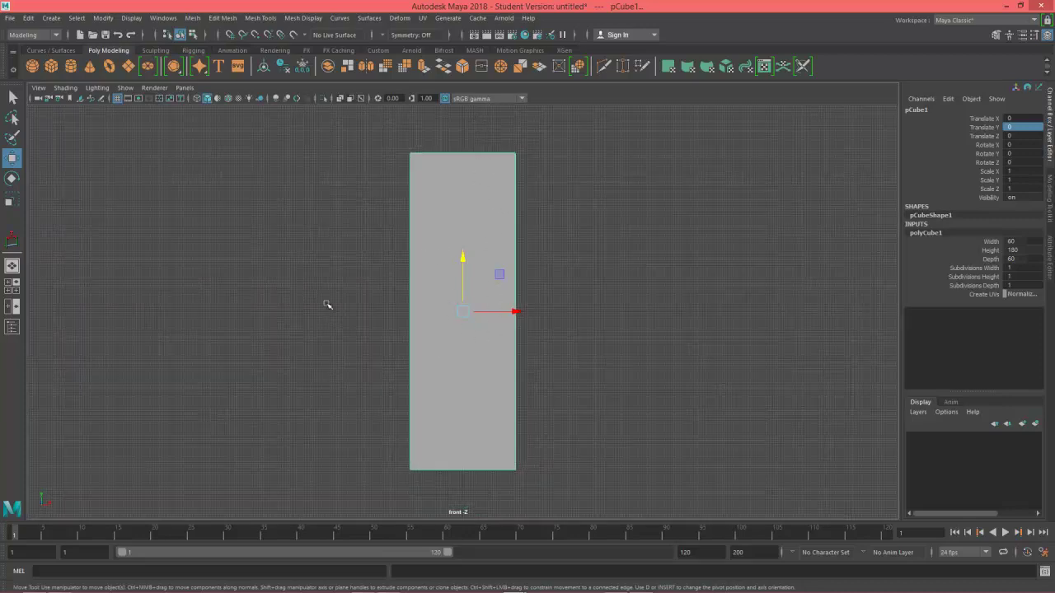
pyautogui.press('space')
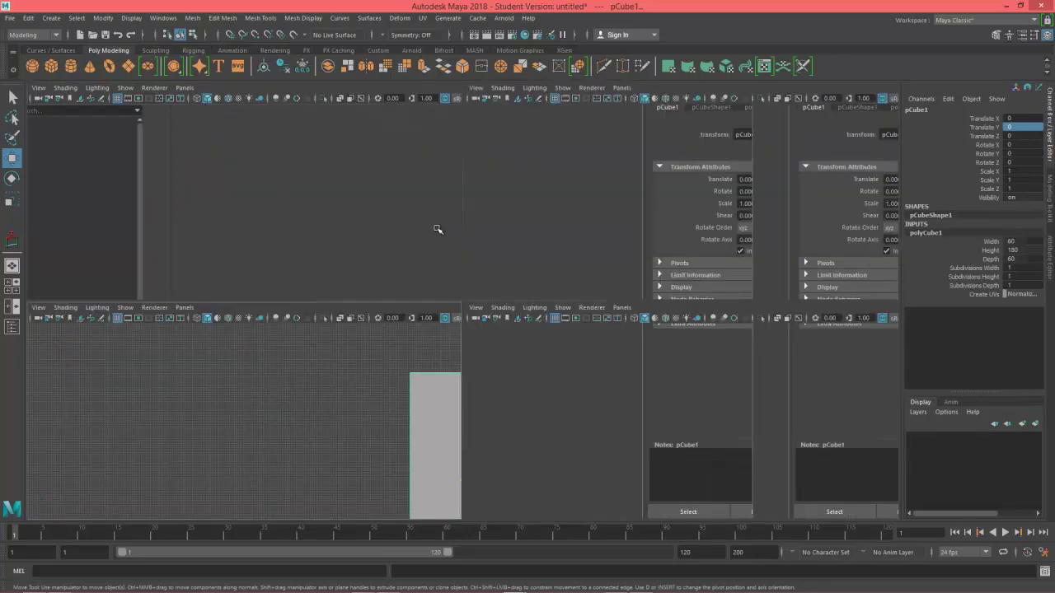
pyautogui.press('space')
# - Set the box's Subdivisions Width, Height and Depth all to 20 and inspect the subdivided mesh
pyautogui.keyDown('alt'); pyautogui.moveTo(759, 278); pyautogui.dragTo(688, 344); pyautogui.keyUp('alt')
pyautogui.moveTo(1022, 267); pyautogui.dragTo(1022, 285)
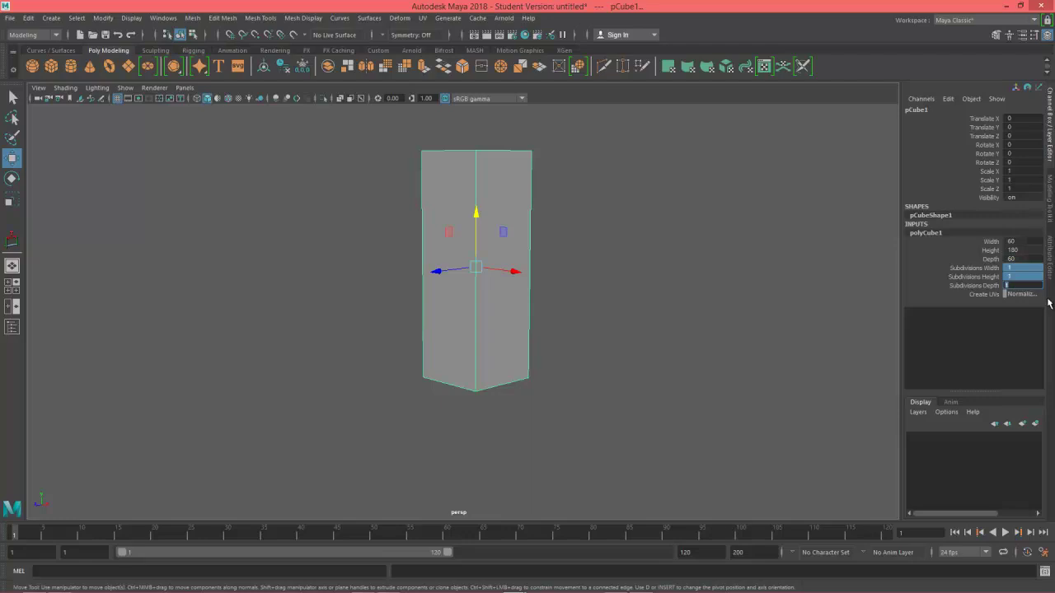
pyautogui.write('20')
pyautogui.press('Return')
pyautogui.keyDown('alt'); pyautogui.moveTo(595, 264); pyautogui.dragTo(650, 300); pyautogui.keyUp('alt')
pyautogui.keyDown('alt'); pyautogui.moveTo(866, 309); pyautogui.dragTo(749, 286); pyautogui.keyUp('alt')
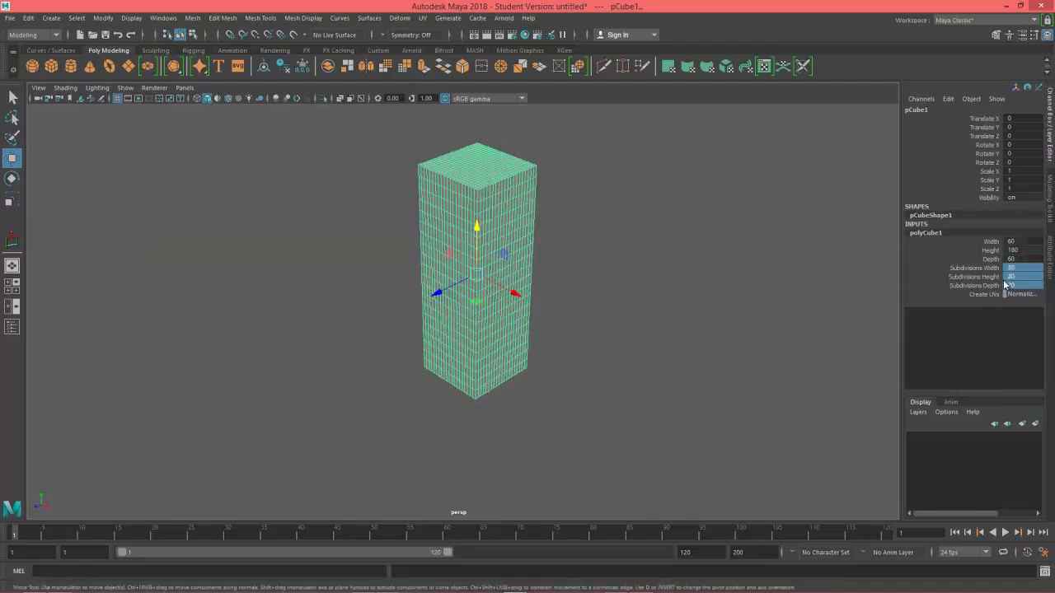
pyautogui.keyDown('alt'); pyautogui.moveTo(666, 335); pyautogui.dragTo(643, 288); pyautogui.keyUp('alt')
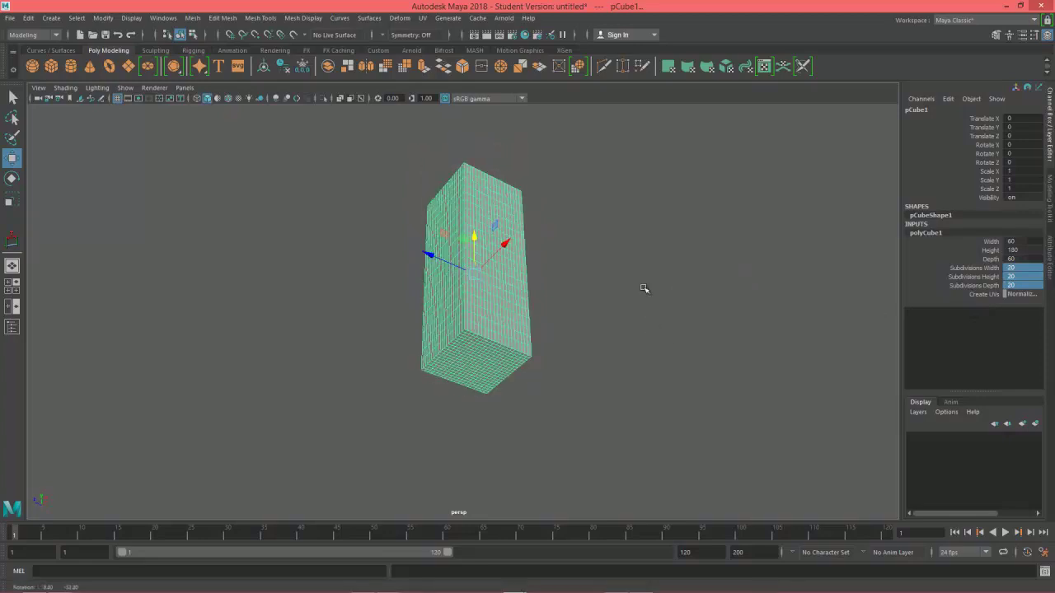
pyautogui.keyDown('alt'); pyautogui.moveTo(665, 218); pyautogui.dragTo(784, 264); pyautogui.keyUp('alt')
pyautogui.keyDown('alt'); pyautogui.moveTo(708, 241); pyautogui.dragTo(727, 252); pyautogui.keyUp('alt')
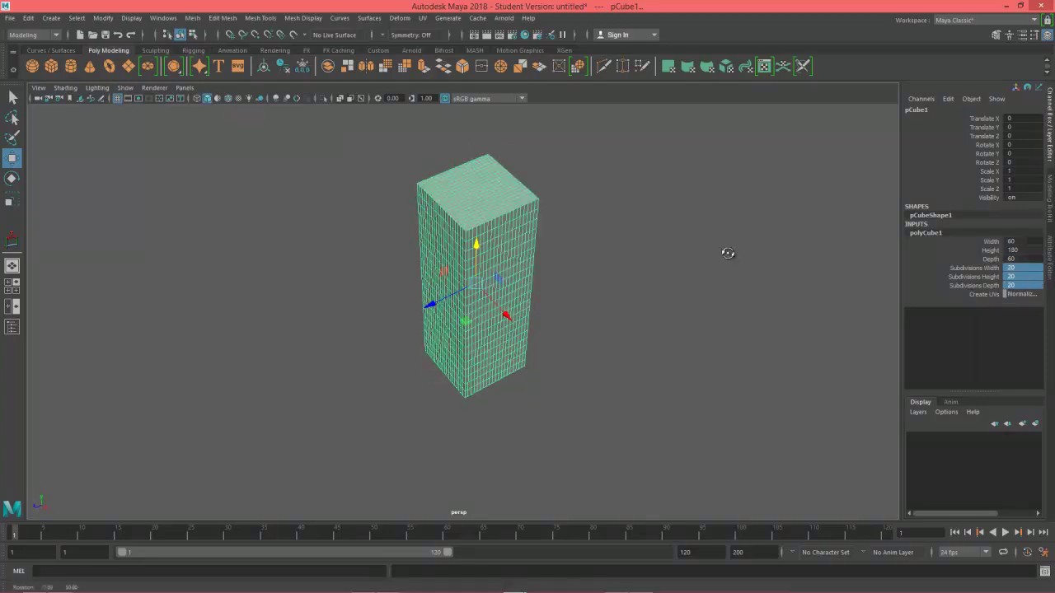
# - Set the box's width, height and depth subdivisions back to 1
pyautogui.doubleClick(1021, 285)
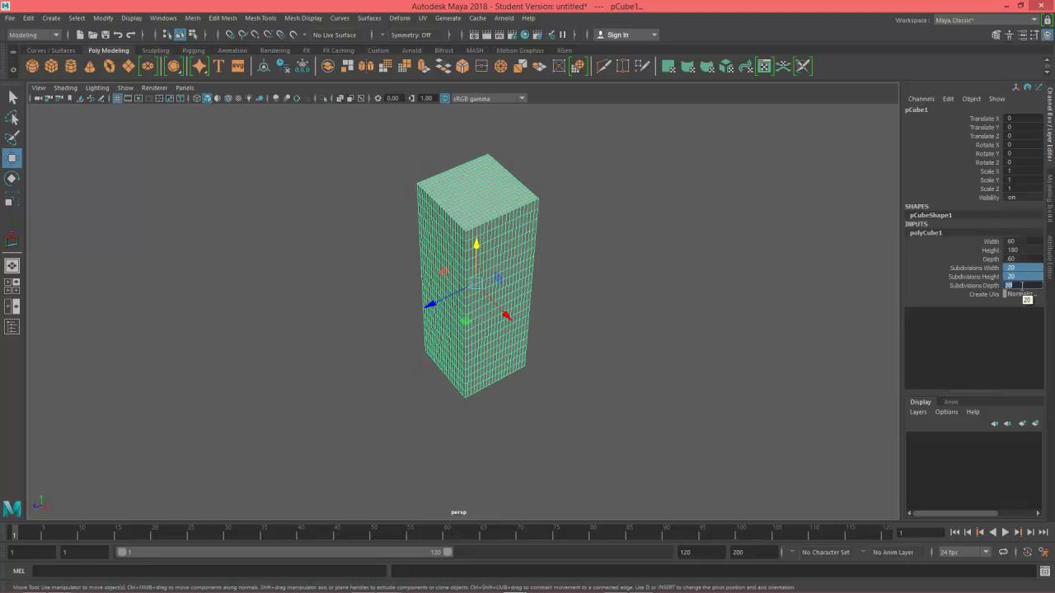
pyautogui.press('Return')
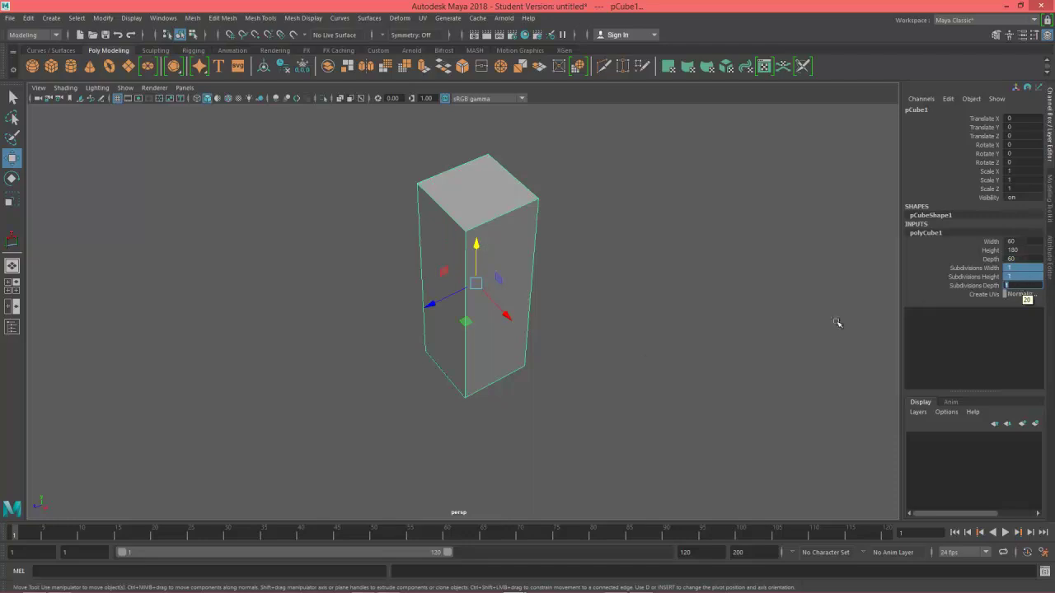
pyautogui.keyDown('alt'); pyautogui.moveTo(643, 350); pyautogui.dragTo(644, 329); pyautogui.keyUp('alt')
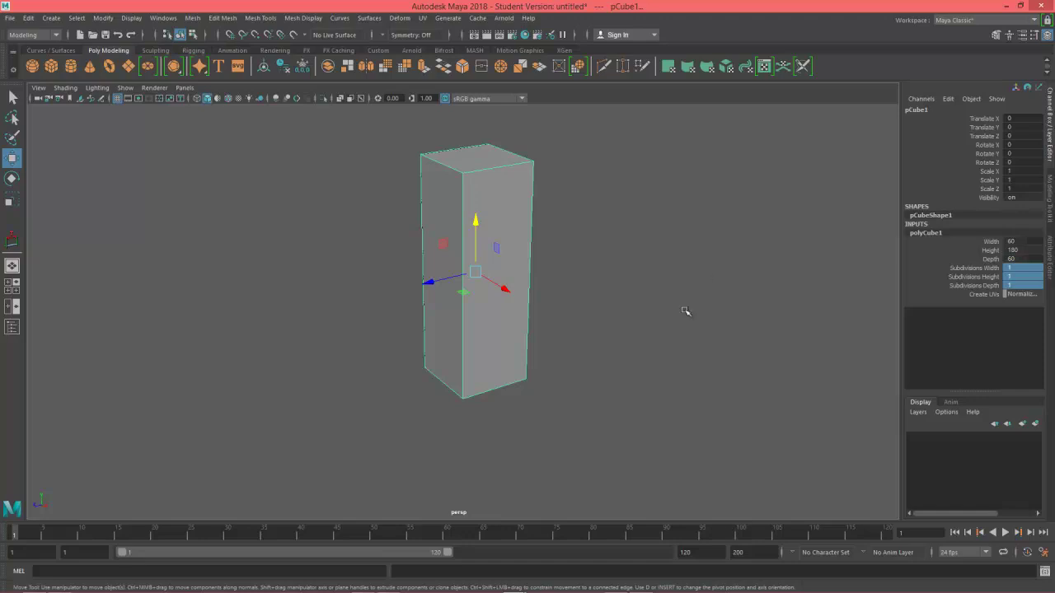
pyautogui.keyDown('alt'); pyautogui.moveTo(671, 319); pyautogui.dragTo(622, 269); pyautogui.keyUp('alt')
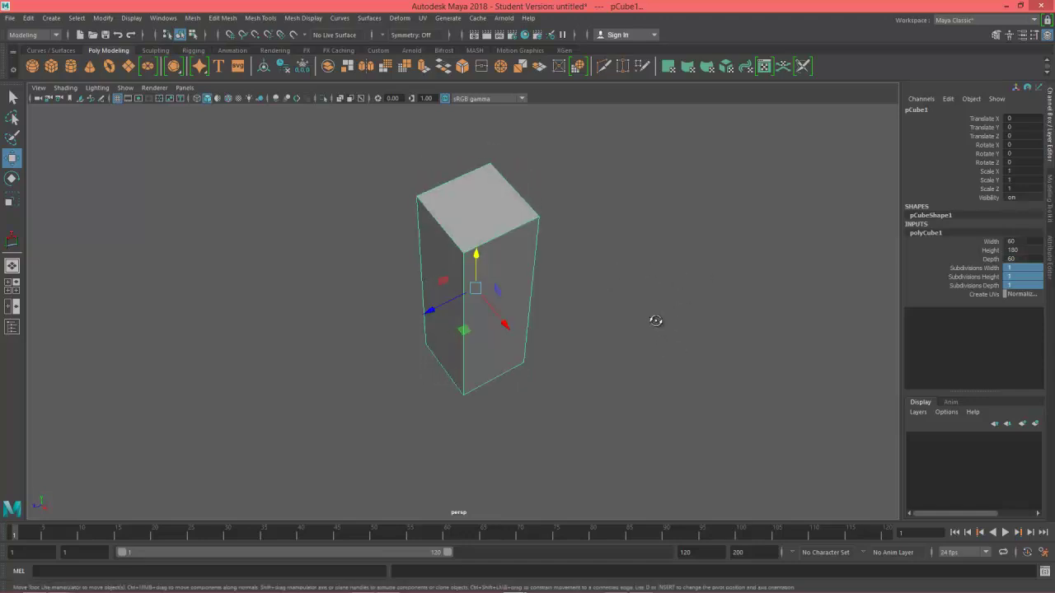
pyautogui.keyDown('alt'); pyautogui.moveTo(655, 320); pyautogui.dragTo(626, 313); pyautogui.keyUp('alt')
pyautogui.keyDown('alt'); pyautogui.moveTo(658, 282); pyautogui.dragTo(677, 317, button='middle'); pyautogui.keyUp('alt')
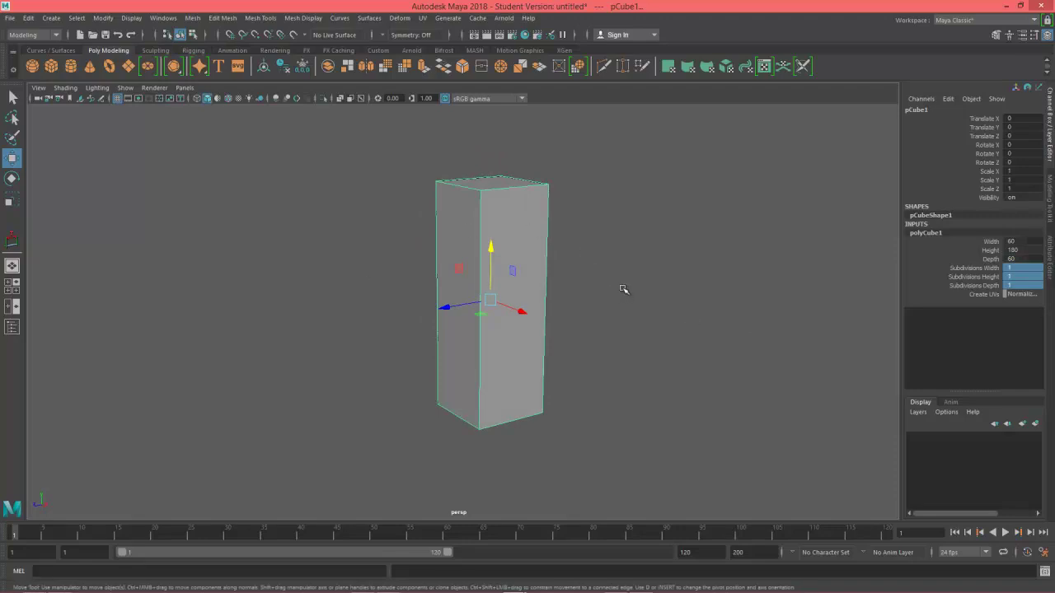
pyautogui.keyDown('alt'); pyautogui.moveTo(622, 289); pyautogui.dragTo(629, 316); pyautogui.keyUp('alt')
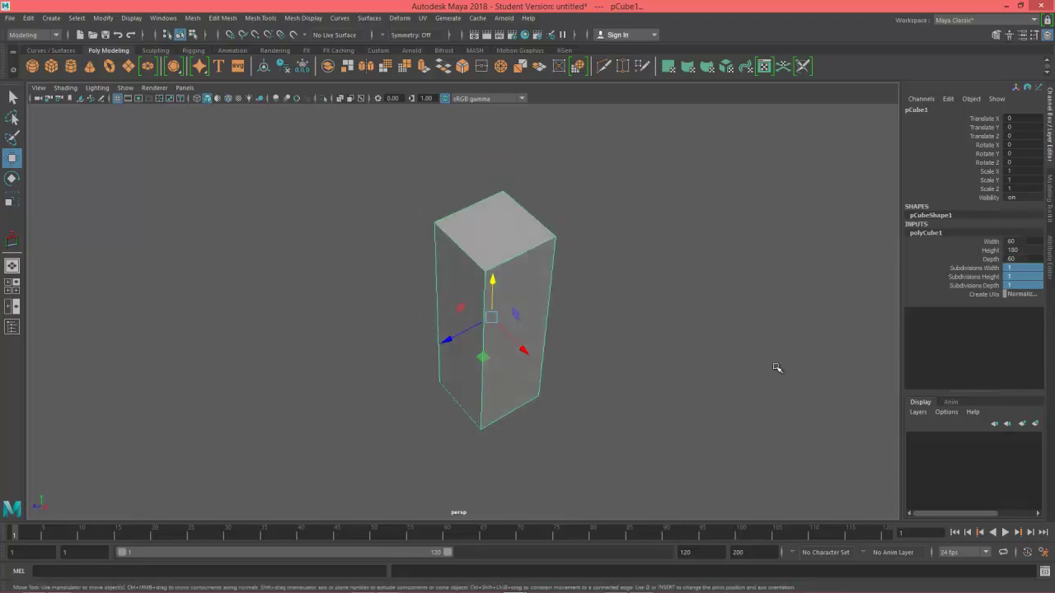
pyautogui.keyDown('alt'); pyautogui.moveTo(753, 358); pyautogui.dragTo(593, 349); pyautogui.keyUp('alt')
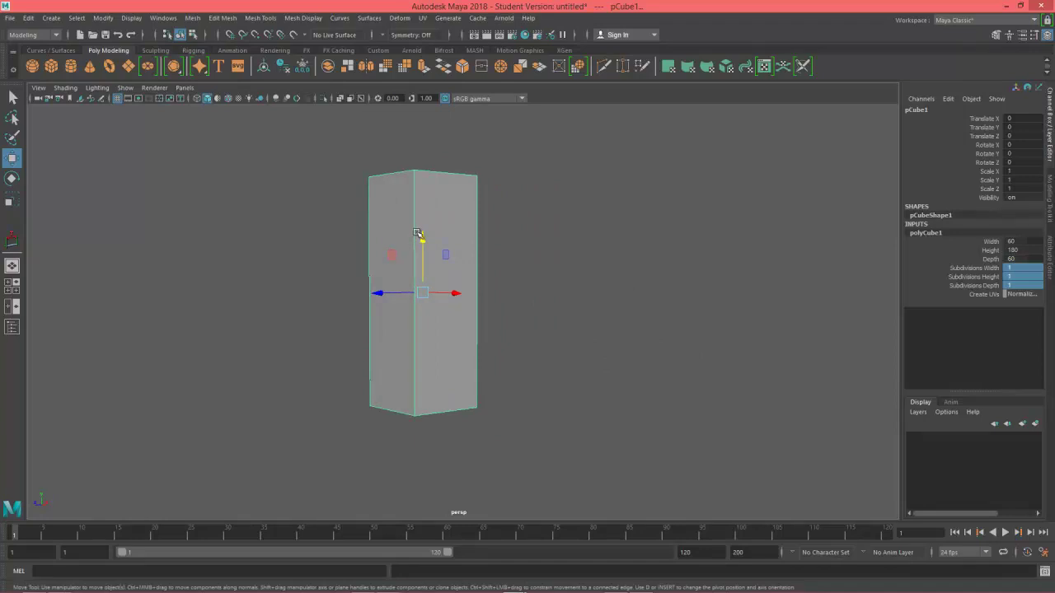
pyautogui.keyDown('alt'); pyautogui.moveTo(596, 289); pyautogui.dragTo(650, 313); pyautogui.keyUp('alt')
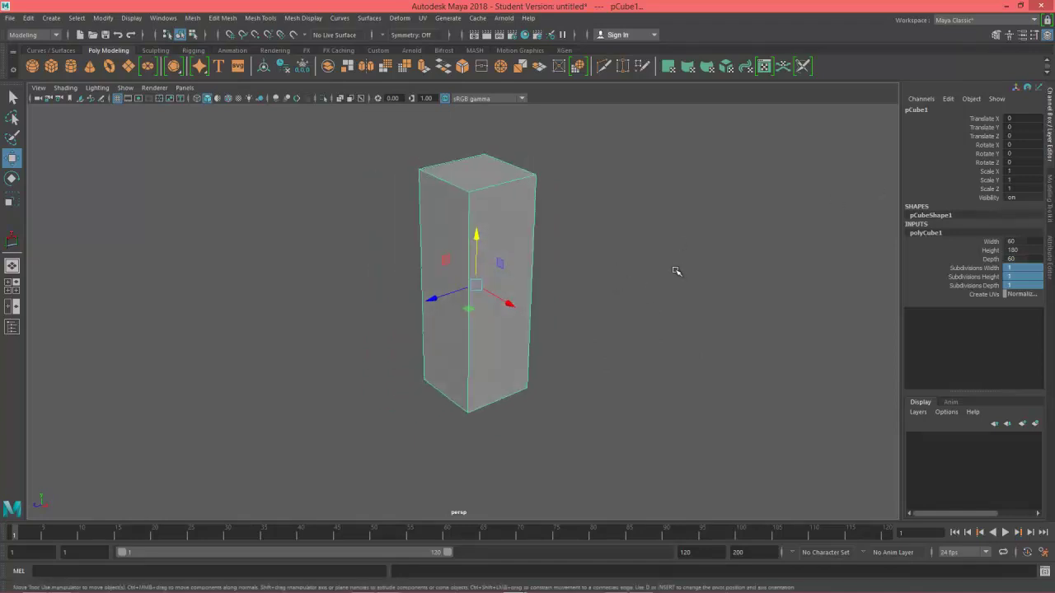
# - Move the box's pivot about 116 units along the X axis, outside the box, and leave pivot editing
pyautogui.press('d')
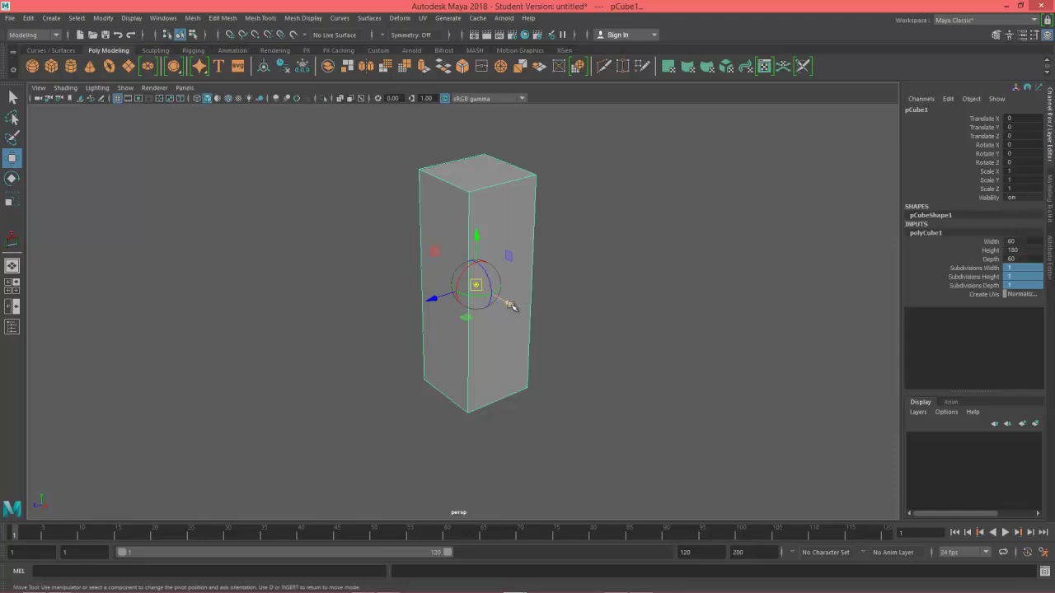
pyautogui.moveTo(511, 309); pyautogui.dragTo(644, 357)
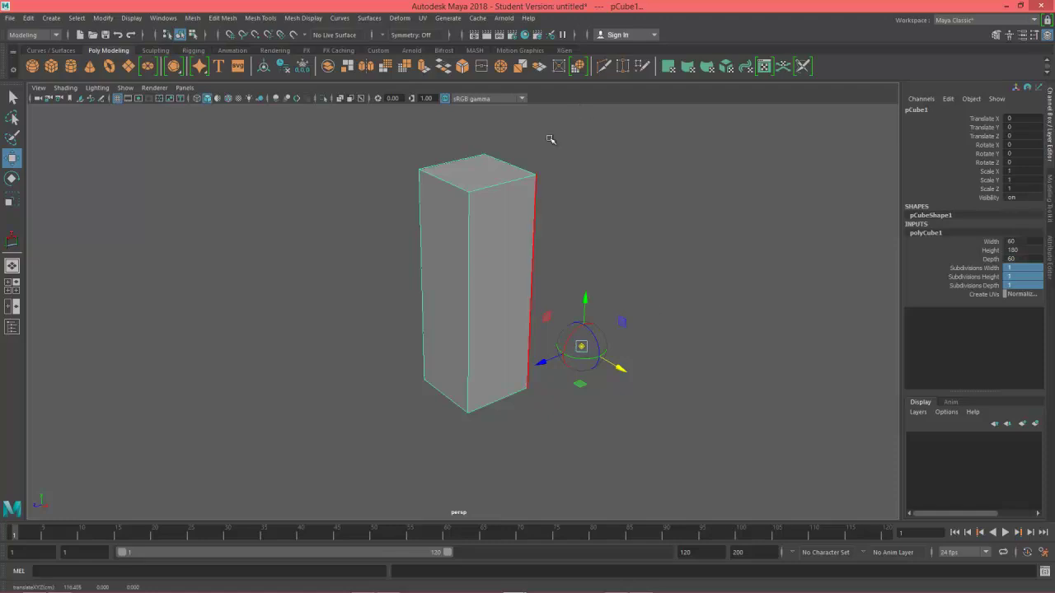
pyautogui.keyDown('alt'); pyautogui.moveTo(689, 335); pyautogui.dragTo(699, 345); pyautogui.keyUp('alt')
pyautogui.press('d')
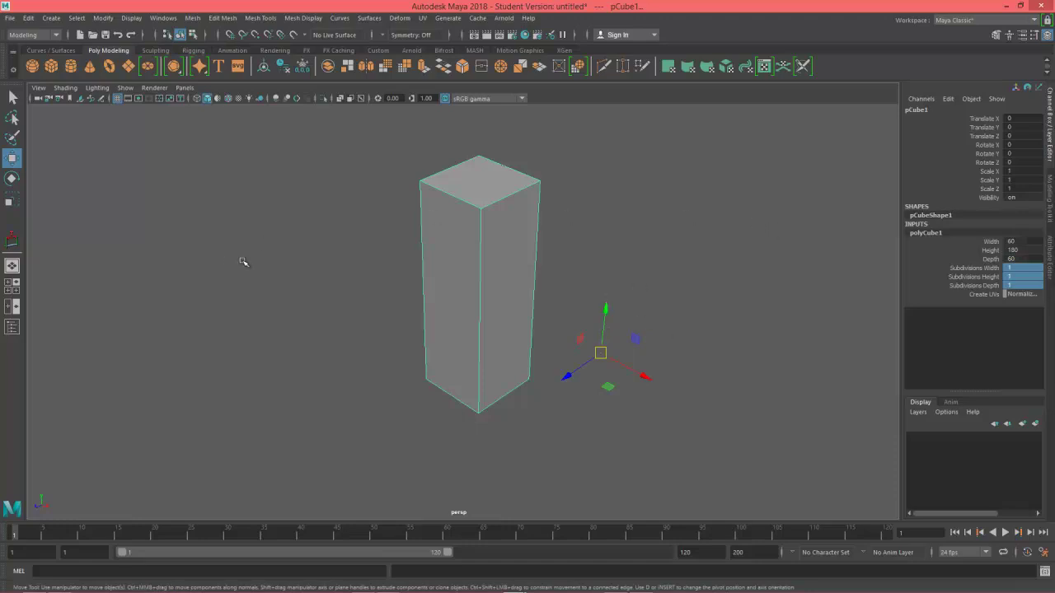
# - Frame the box in the side and perspective views of the four-view layout and reselect it in the front view
pyautogui.press('space')
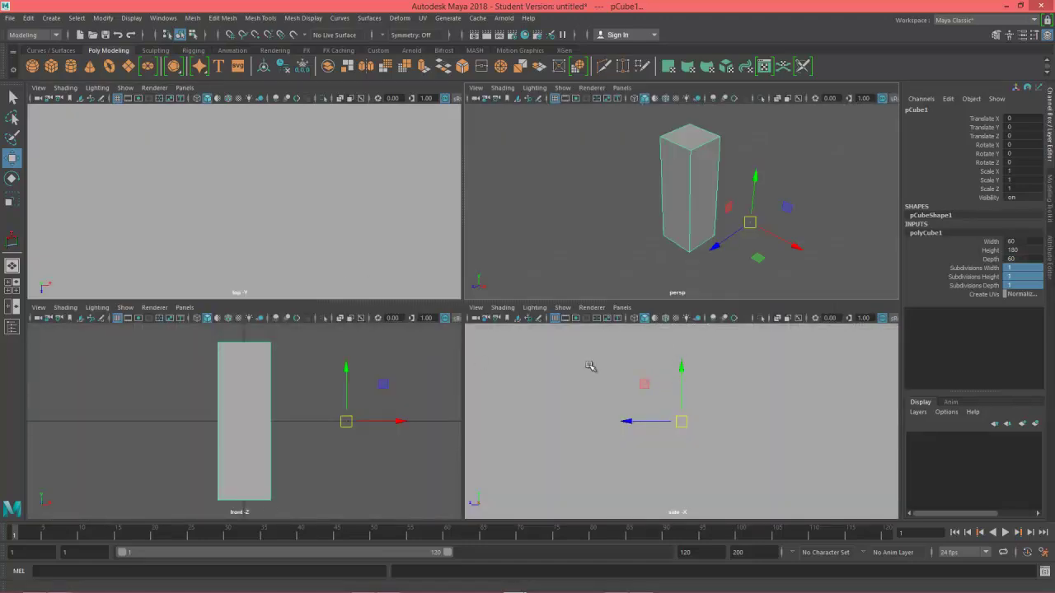
pyautogui.press('f')
pyautogui.click(820, 198)
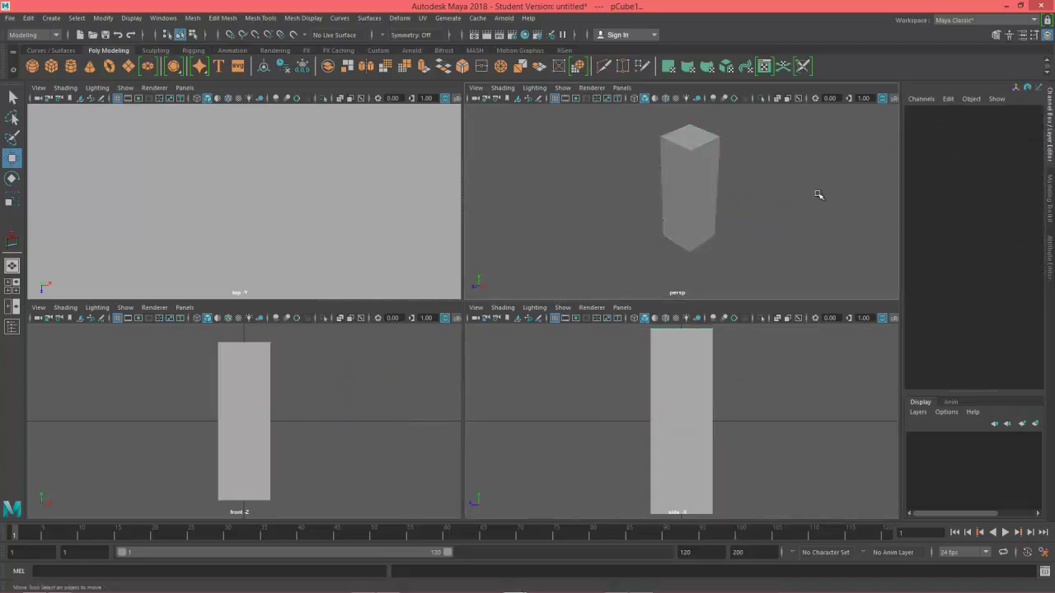
pyautogui.press('f')
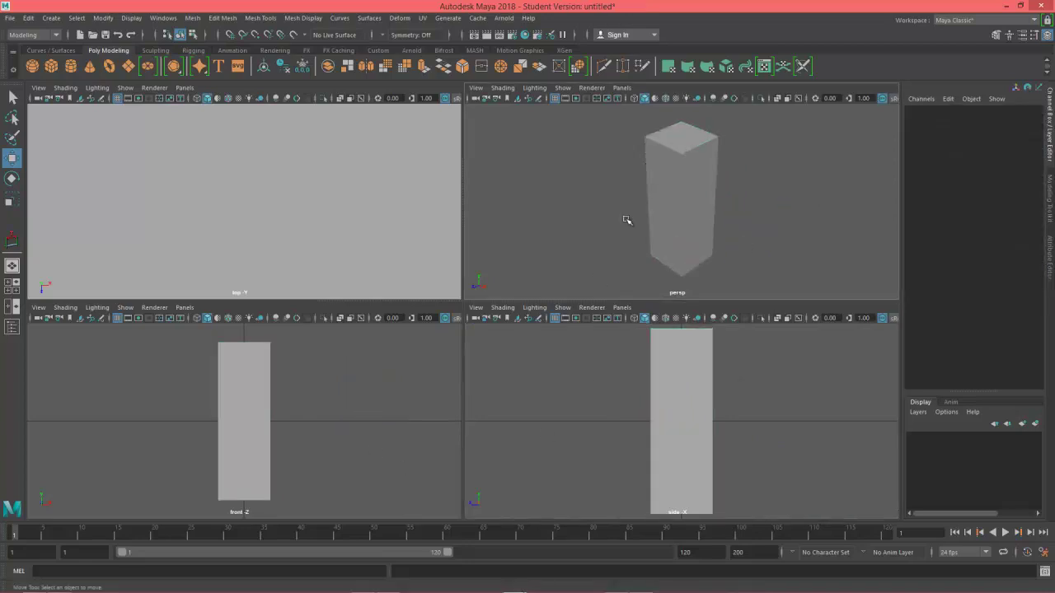
pyautogui.click(250, 431)
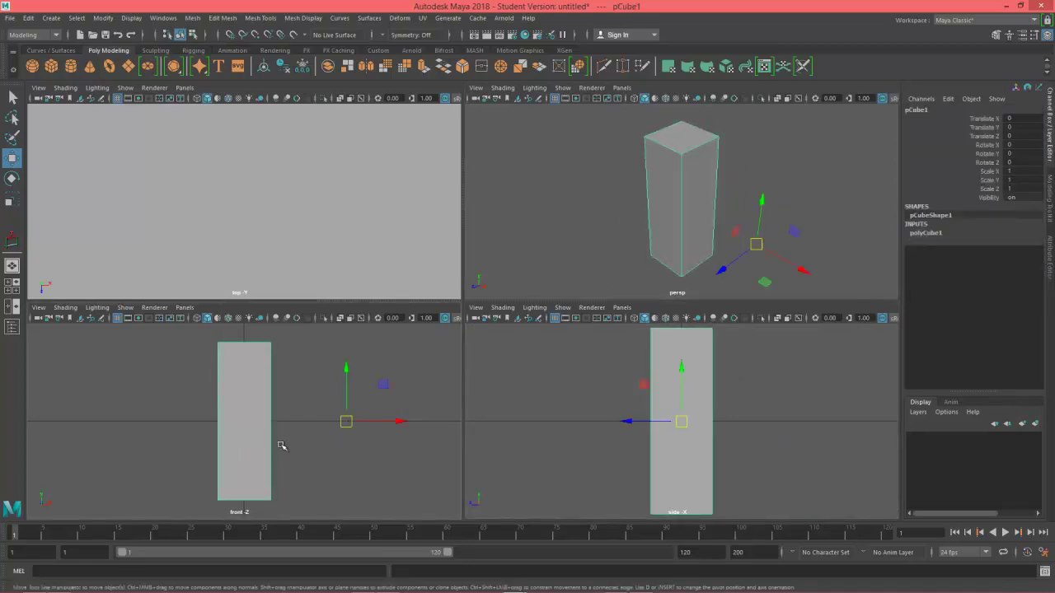
pyautogui.scroll(-5, 271, 435)
pyautogui.scroll(3, 271, 435)
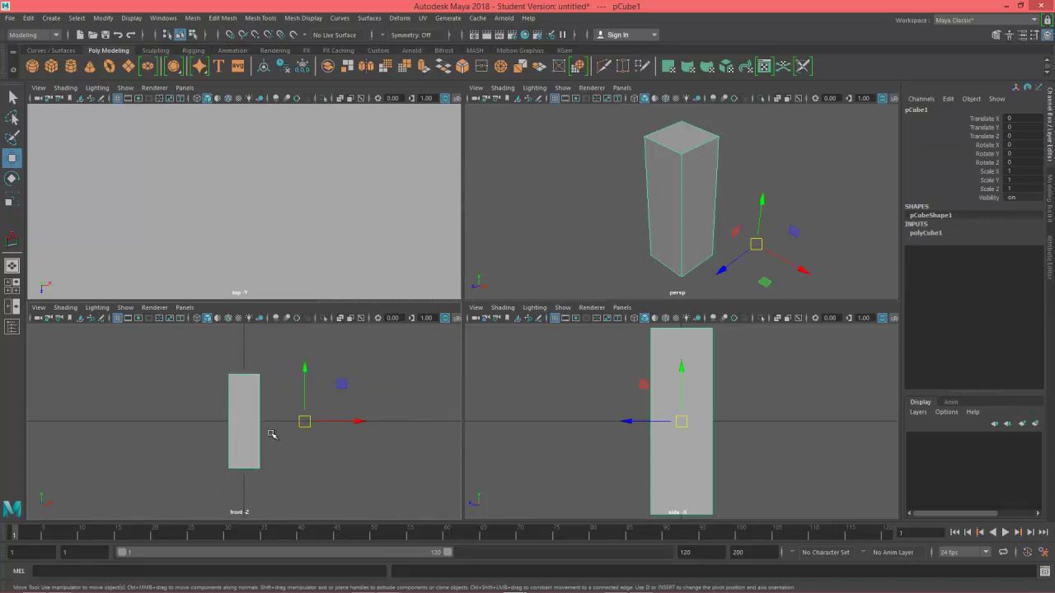
# - Try rotating the box about its offset pivot around the Z axis in the front view, and undo the rotation
pyautogui.press('e')
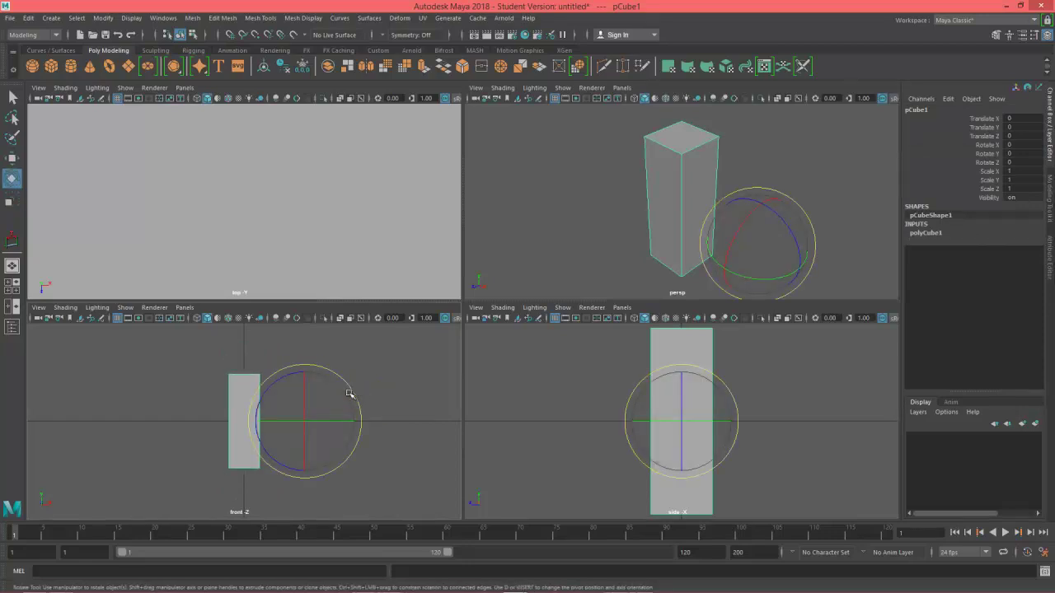
pyautogui.moveTo(277, 384); pyautogui.dragTo(220, 439)
pyautogui.hotkey('ctrl', 'z')
pyautogui.hotkey('ctrl', 'z')
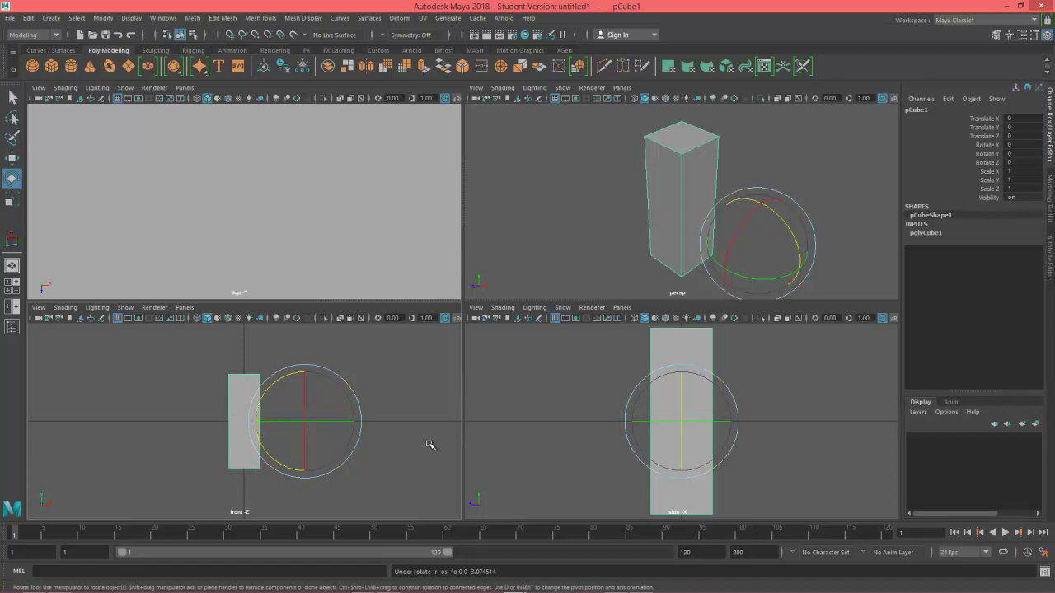
# - In the enlarged front view, move the box's pivot from outside the box and snap it to the lower +X corner vertex
pyautogui.press('space')
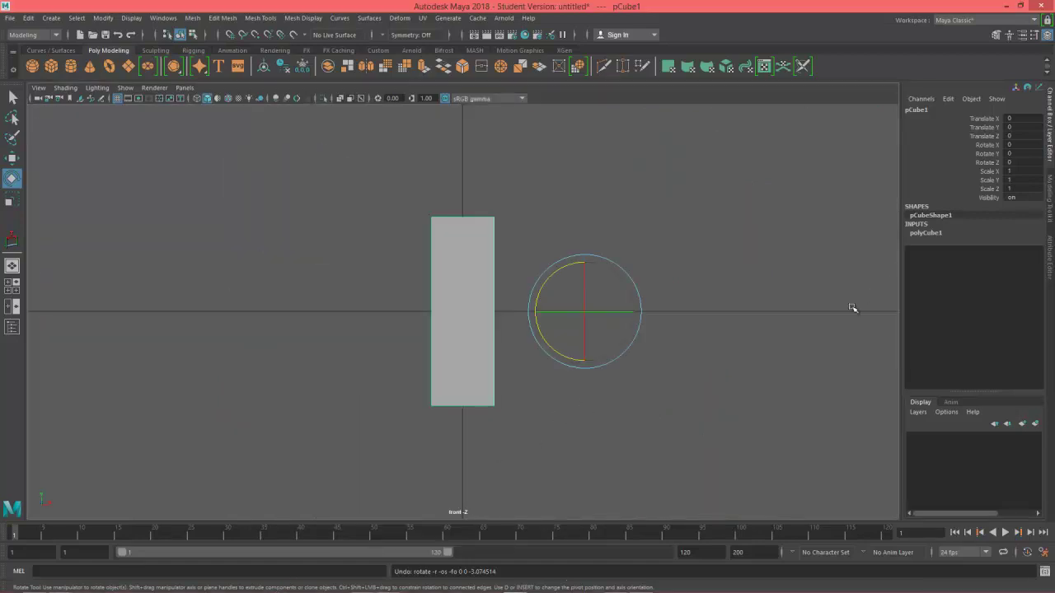
pyautogui.keyDown('alt'); pyautogui.moveTo(820, 349); pyautogui.dragTo(744, 353, button='middle'); pyautogui.keyUp('alt')
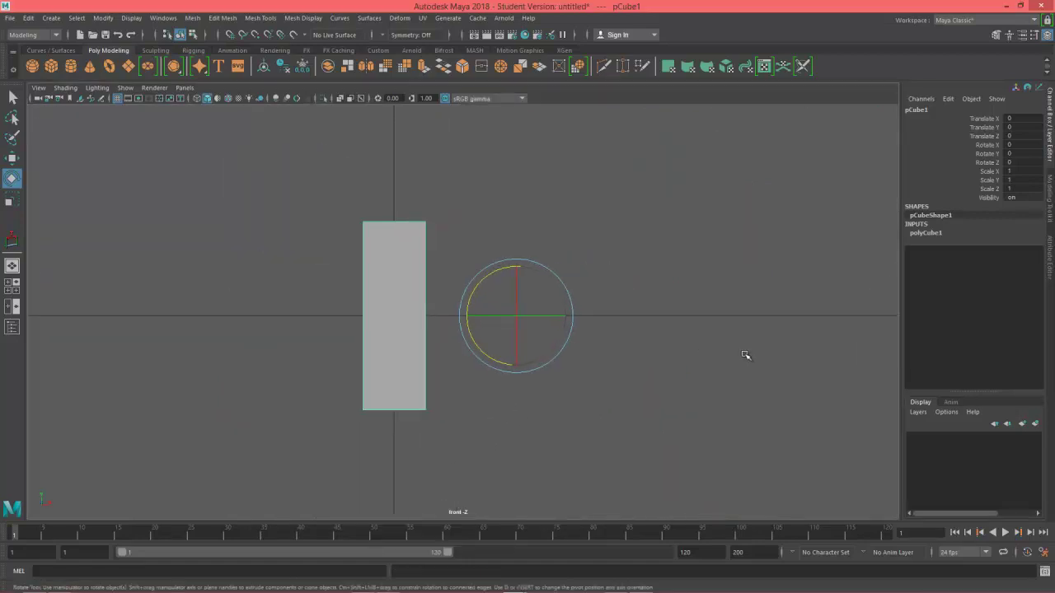
pyautogui.press('w')
pyautogui.press('d')
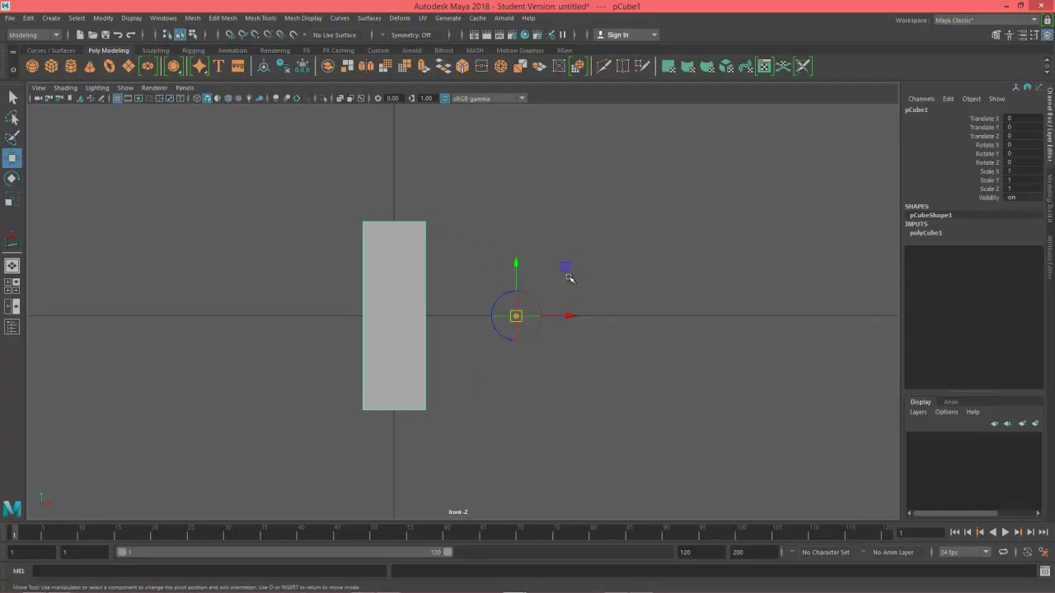
pyautogui.moveTo(572, 278); pyautogui.dragTo(527, 328)
pyautogui.press('v')
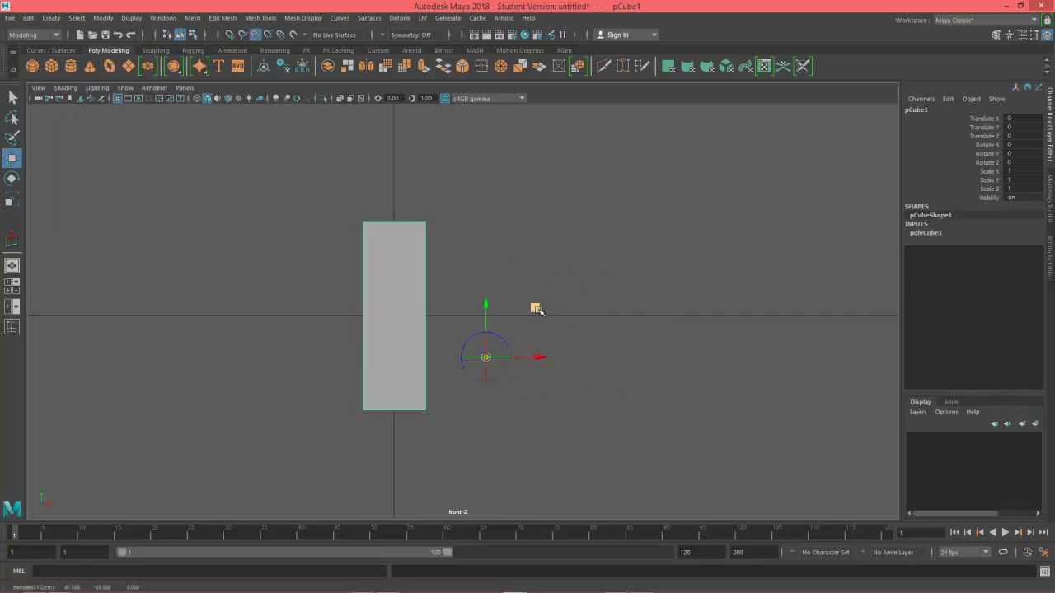
pyautogui.moveTo(534, 307); pyautogui.dragTo(492, 359)
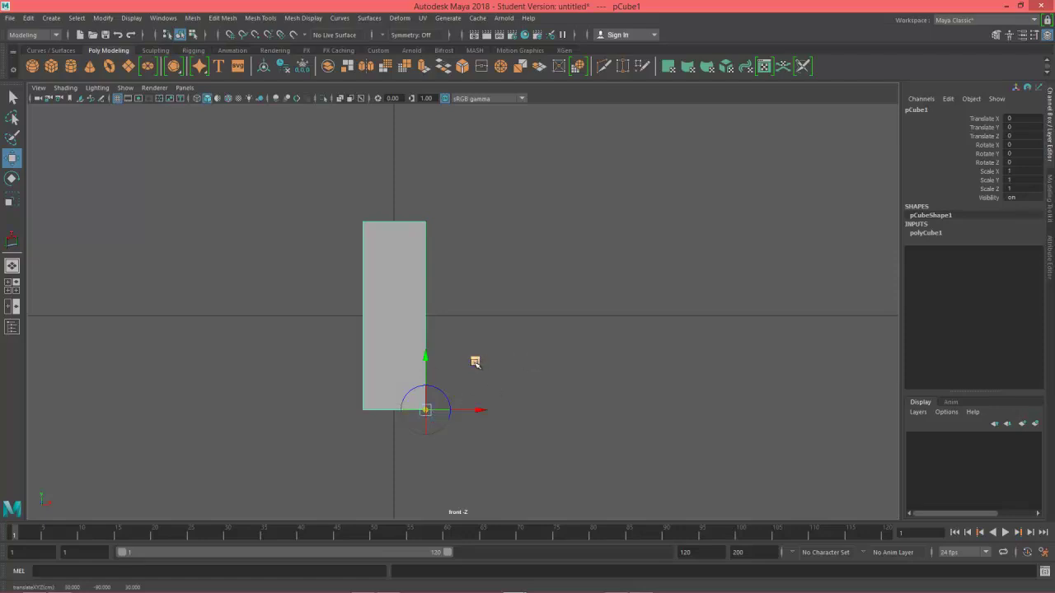
# - Try moving the pivot off the box, snapping it to the upper +X corner vertex, and returning it to the lower corner
pyautogui.moveTo(475, 363); pyautogui.dragTo(588, 292, button='middle')
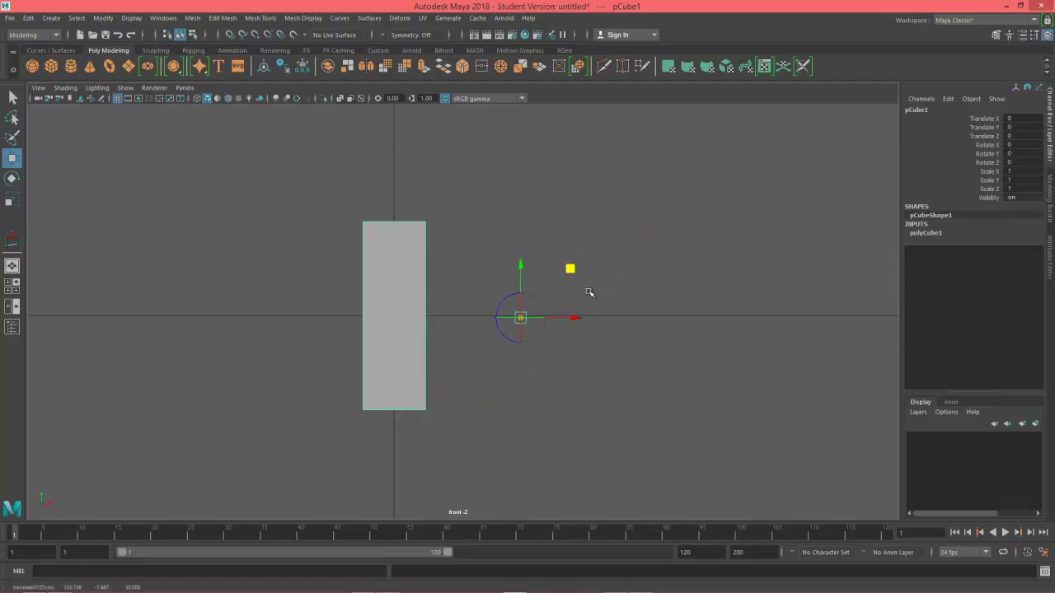
pyautogui.press('v')
pyautogui.moveTo(570, 269); pyautogui.dragTo(534, 299)
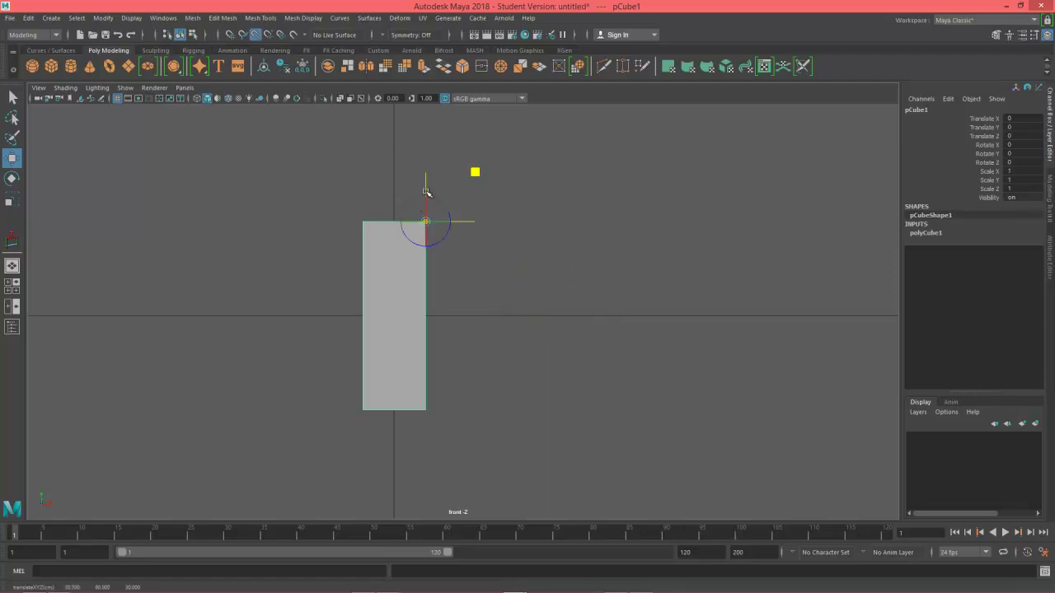
pyautogui.moveTo(426, 192); pyautogui.dragTo(417, 423)
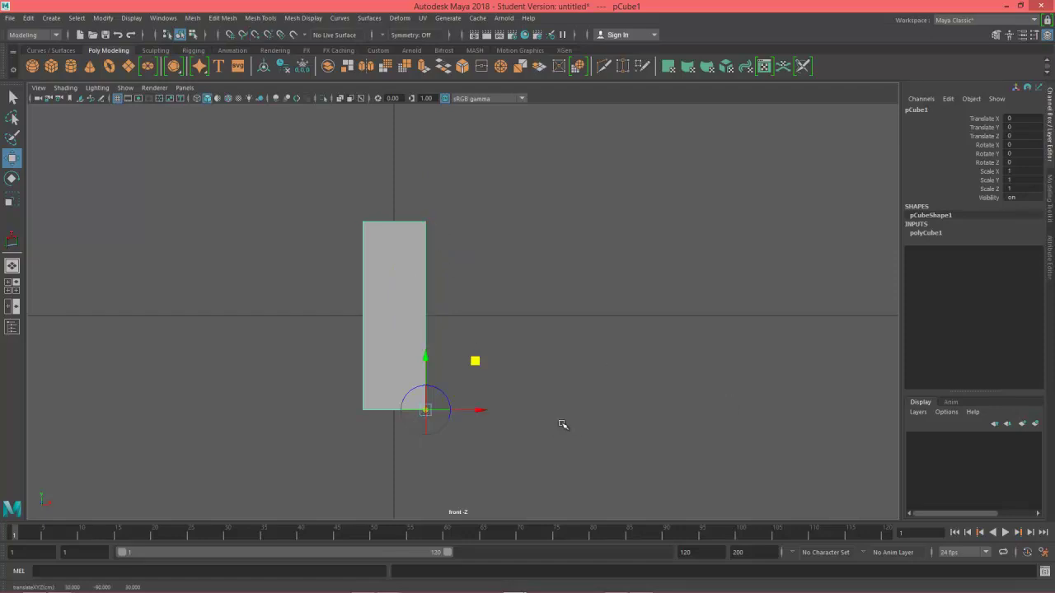
# - Use the persistent point-snapping option to place the box's pivot on its lower +X corner vertex, and leave pivot editing
pyautogui.click(256, 37)
pyautogui.press('d')
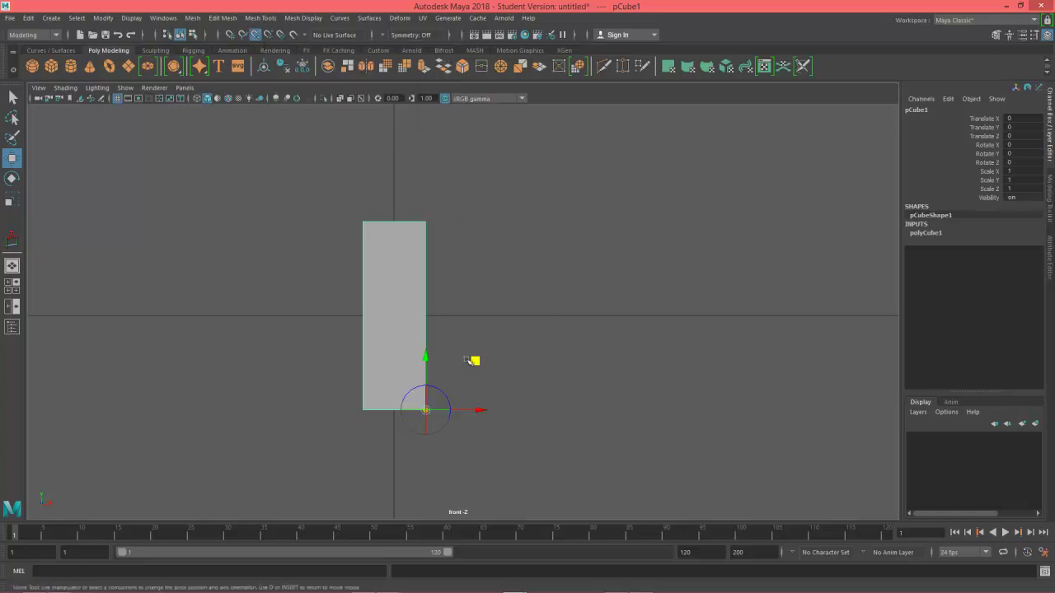
pyautogui.moveTo(475, 361); pyautogui.dragTo(427, 396)
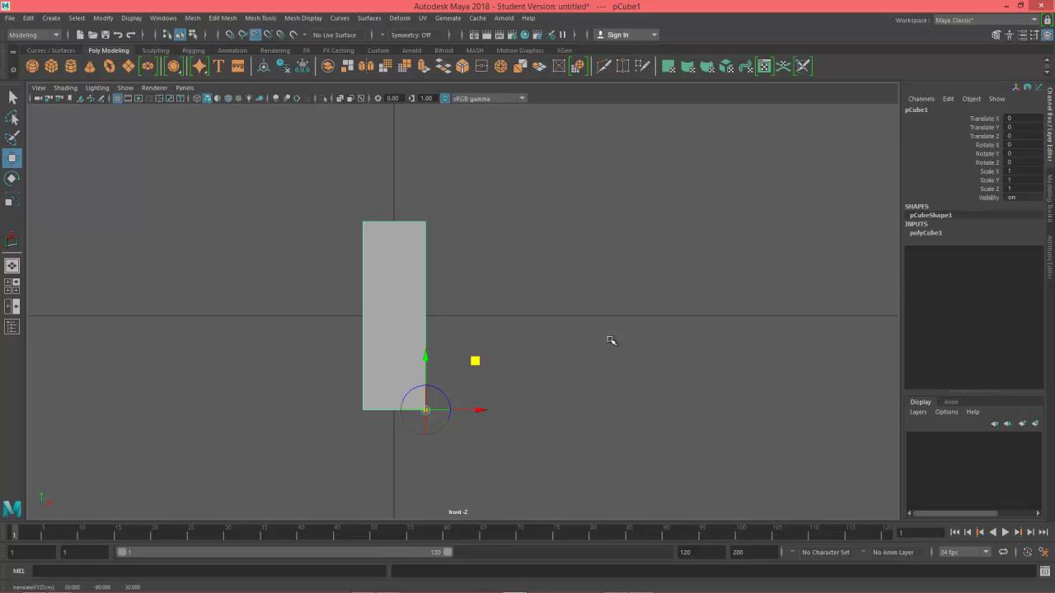
pyautogui.press('d')
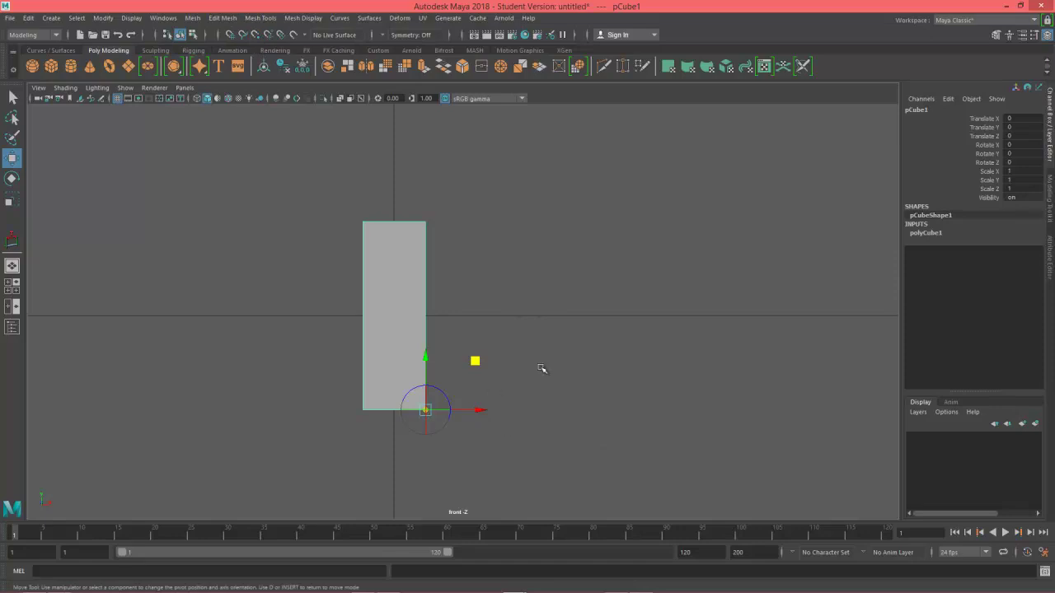
pyautogui.press('d')
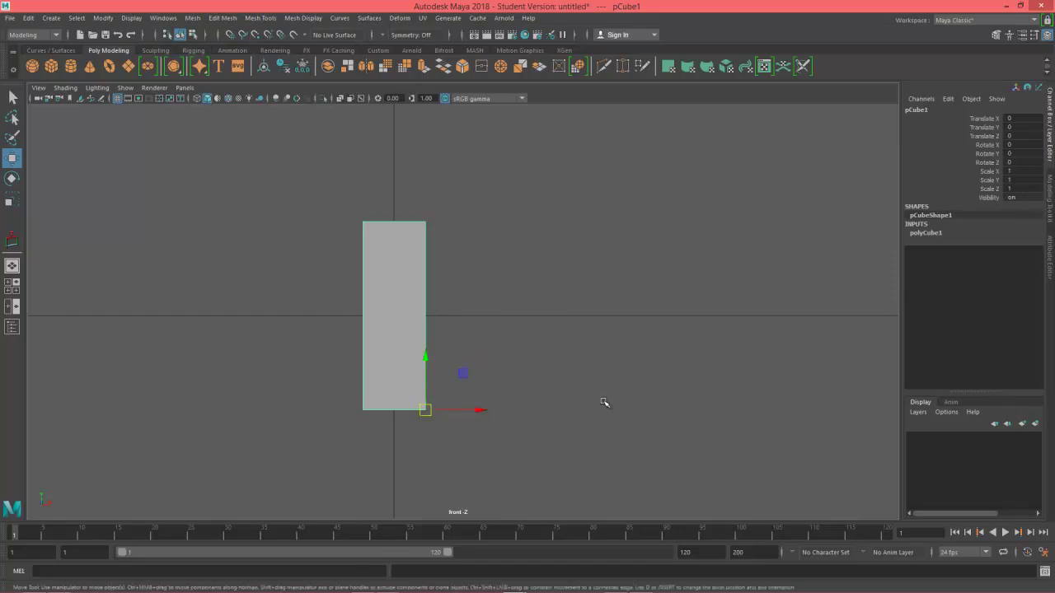
# - Show the box as a wireframe in the enlarged perspective view, with its base and the ground grid in sight
pyautogui.press('space')
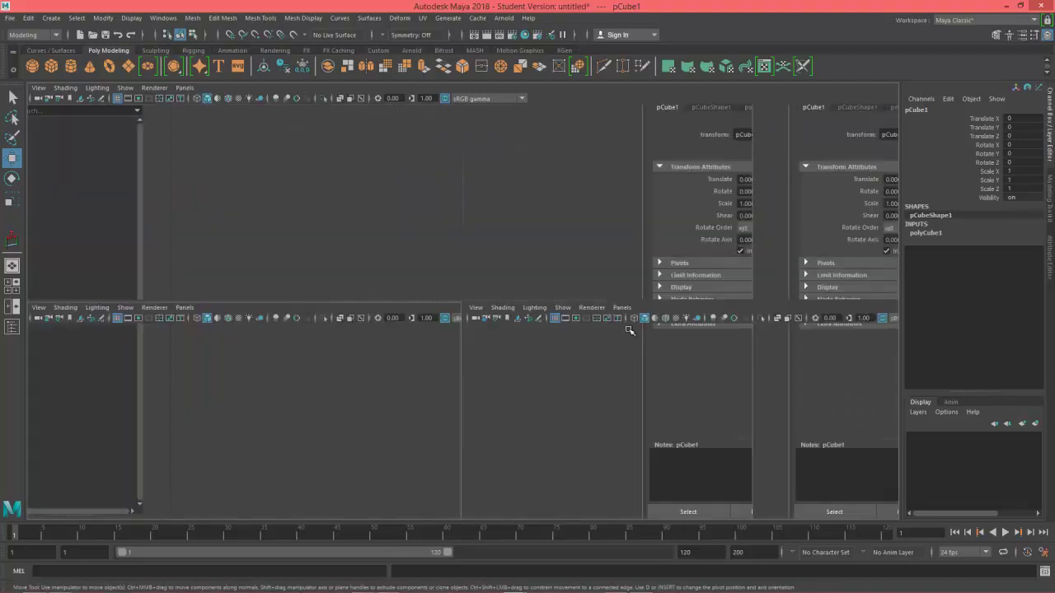
pyautogui.press('space')
pyautogui.keyDown('alt'); pyautogui.moveTo(637, 362); pyautogui.dragTo(601, 323); pyautogui.keyUp('alt')
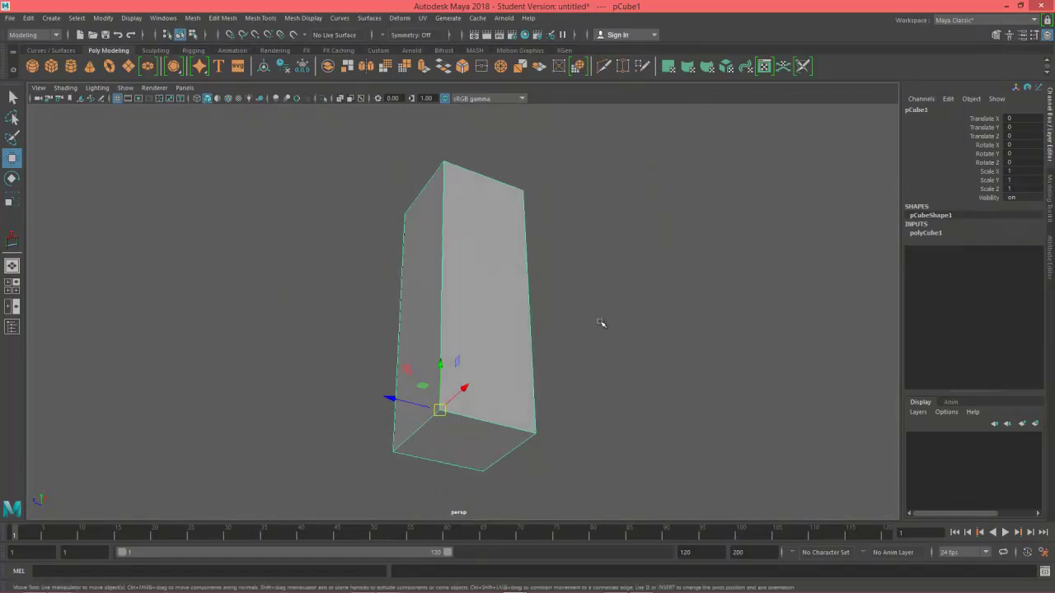
pyautogui.click(198, 99)
pyautogui.keyDown('alt'); pyautogui.moveTo(607, 260); pyautogui.dragTo(644, 345); pyautogui.keyUp('alt')
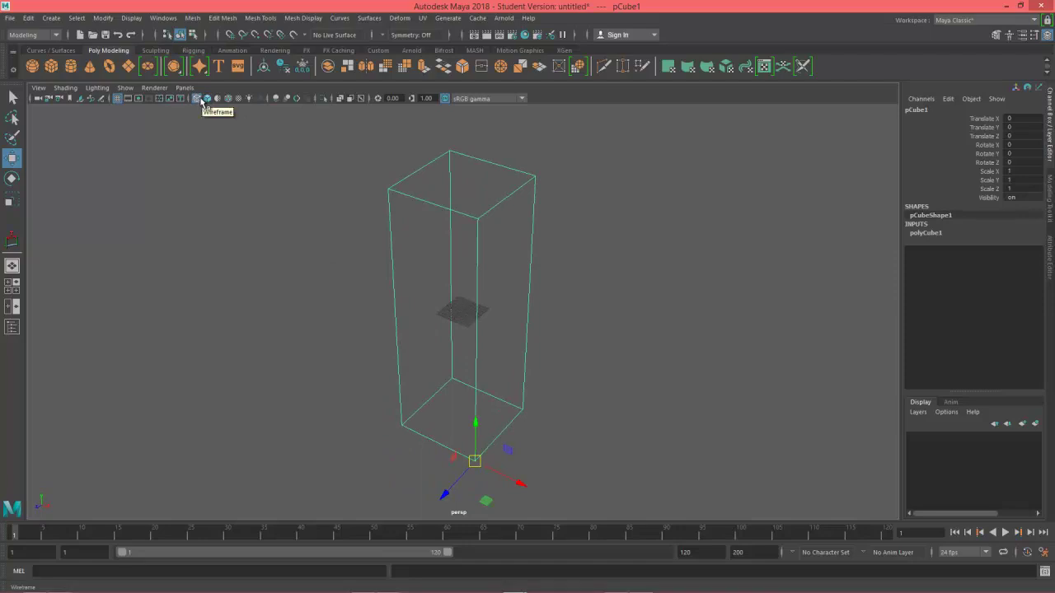
pyautogui.keyDown('alt'); pyautogui.moveTo(624, 365); pyautogui.dragTo(624, 358); pyautogui.keyUp('alt')
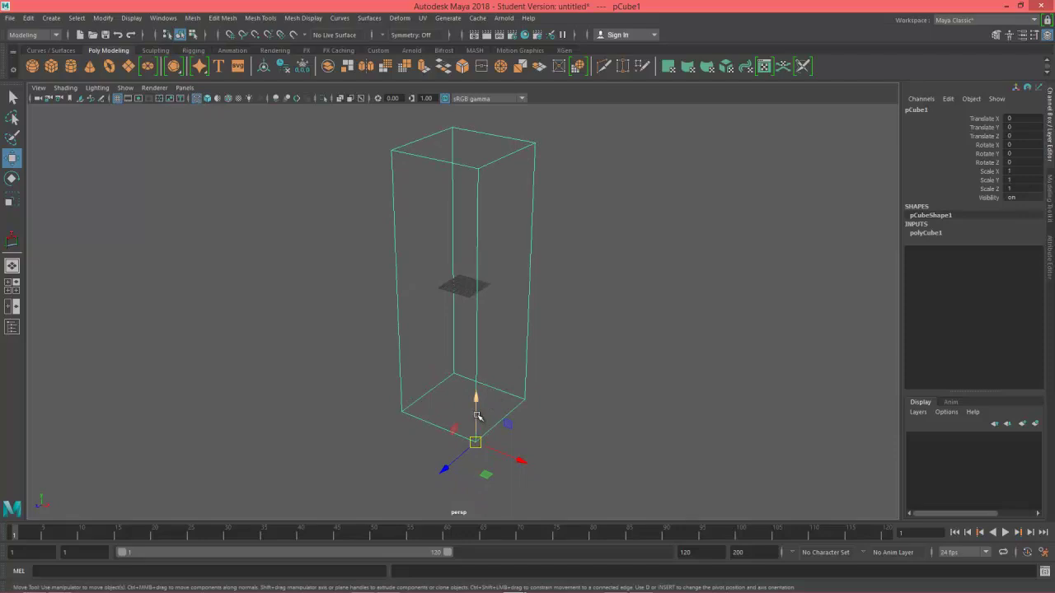
# - Raise the box along the Y axis with grid snapping to a Translate Y of 106
pyautogui.click(231, 36)
pyautogui.click(229, 35)
pyautogui.press('x')
pyautogui.moveTo(477, 422); pyautogui.dragTo(466, 295)
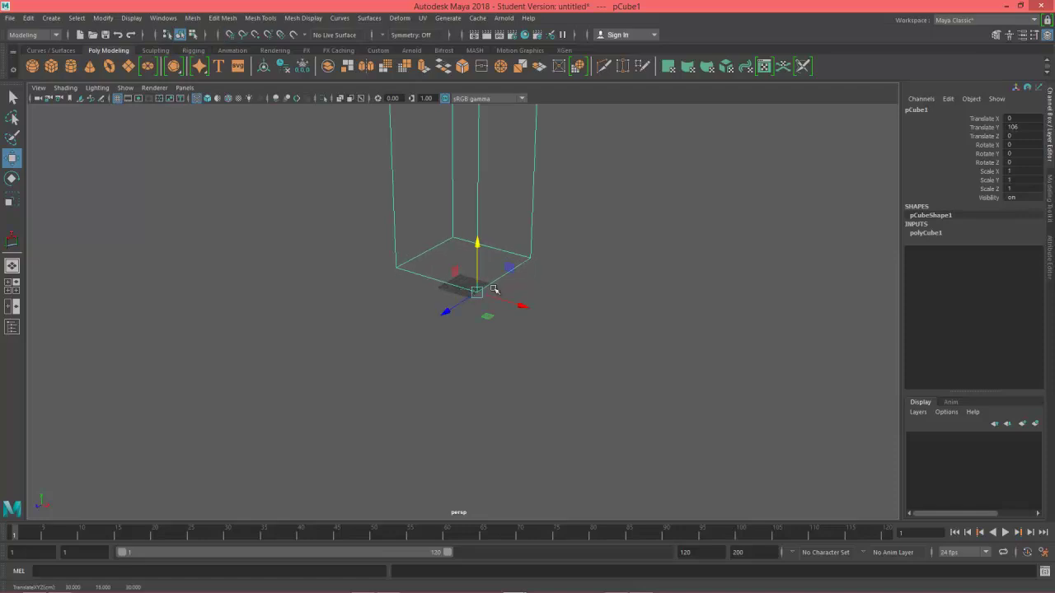
# - In the front view, lower the box with grid snapping until its base sits on the ground line at Translate Y 90
pyautogui.scroll(8, 476, 265)
pyautogui.keyDown('alt'); pyautogui.moveTo(534, 265); pyautogui.dragTo(549, 248); pyautogui.keyUp('alt')
pyautogui.keyDown('alt'); pyautogui.moveTo(565, 192); pyautogui.dragTo(568, 296, button='middle'); pyautogui.keyUp('alt')
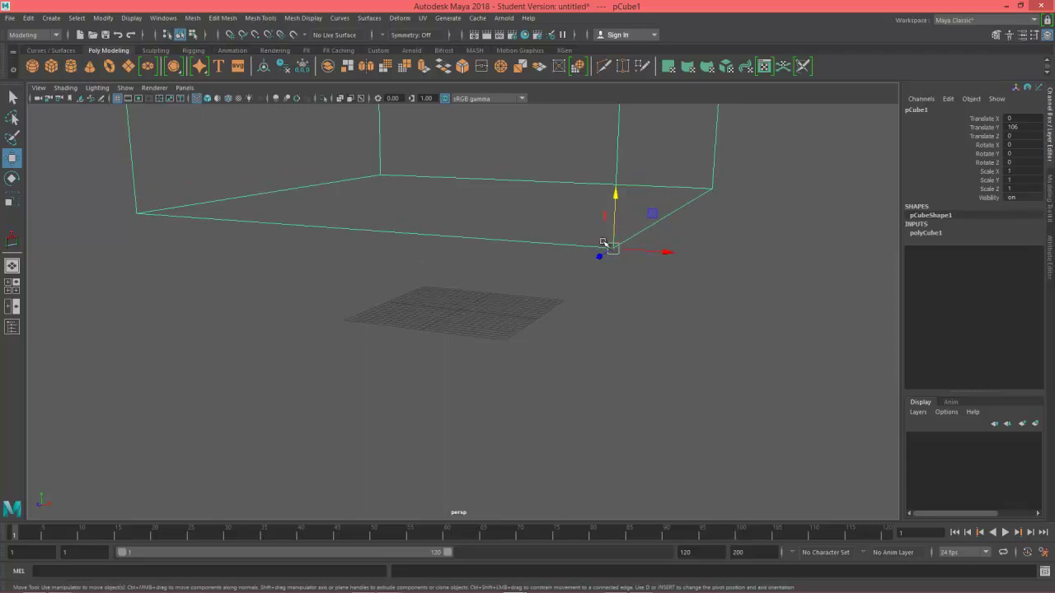
pyautogui.press('space')
pyautogui.press('space')
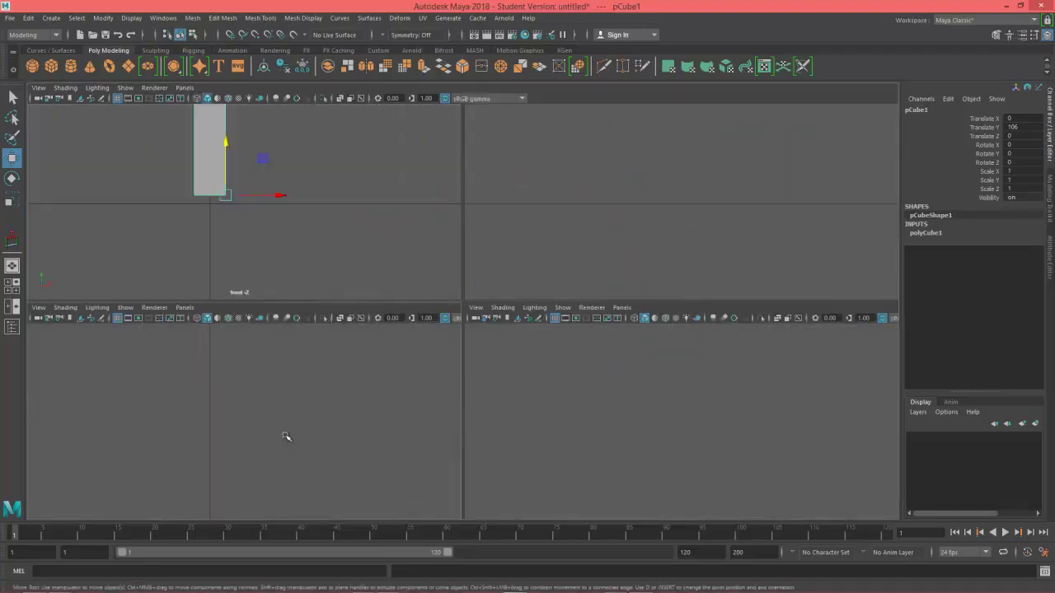
pyautogui.scroll(5, 421, 303)
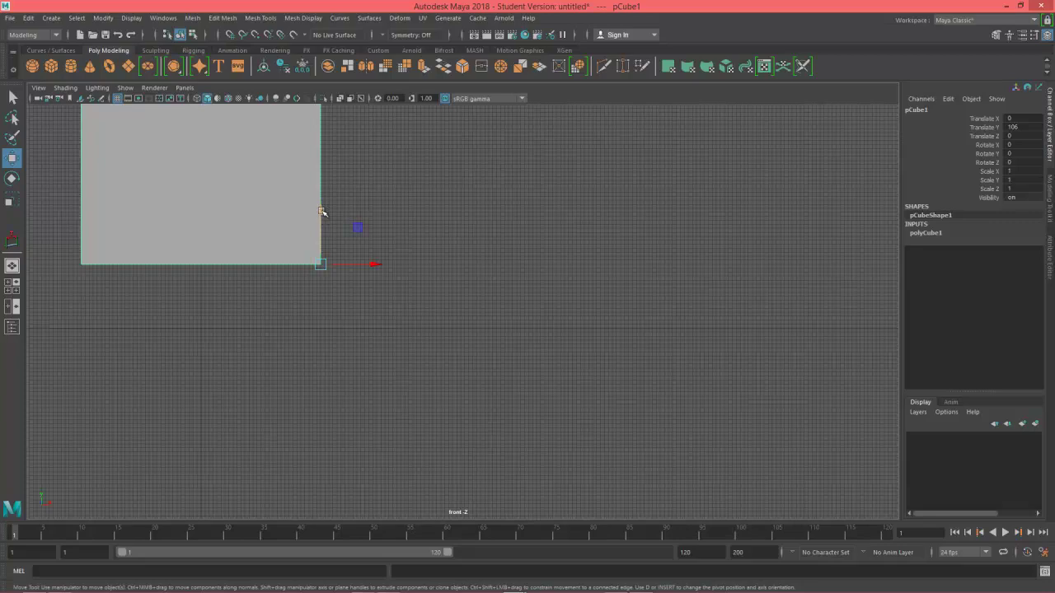
pyautogui.moveTo(321, 214); pyautogui.dragTo(294, 327)
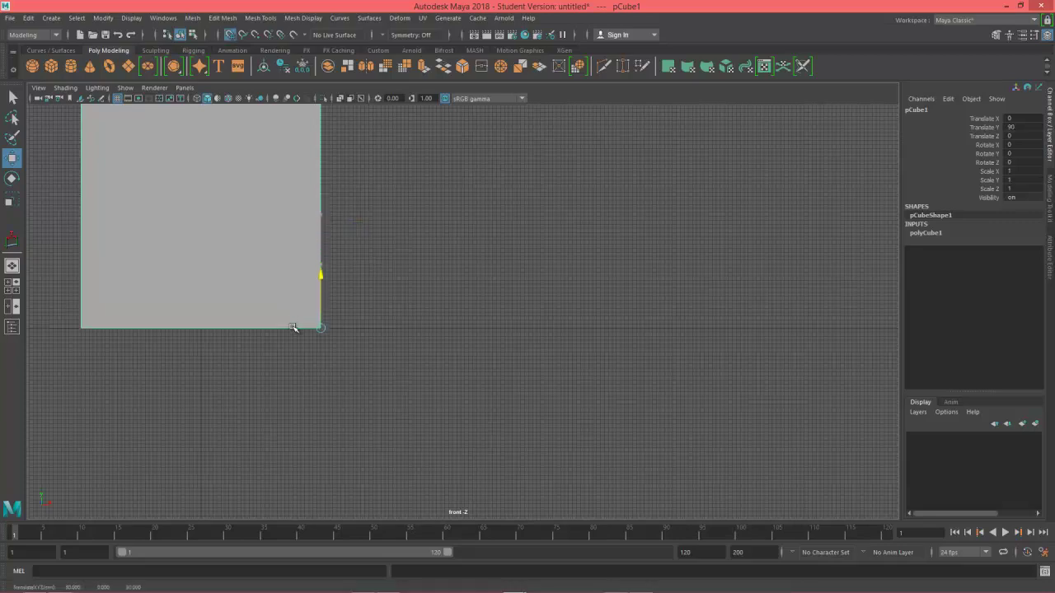
pyautogui.scroll(2, 216, 340)
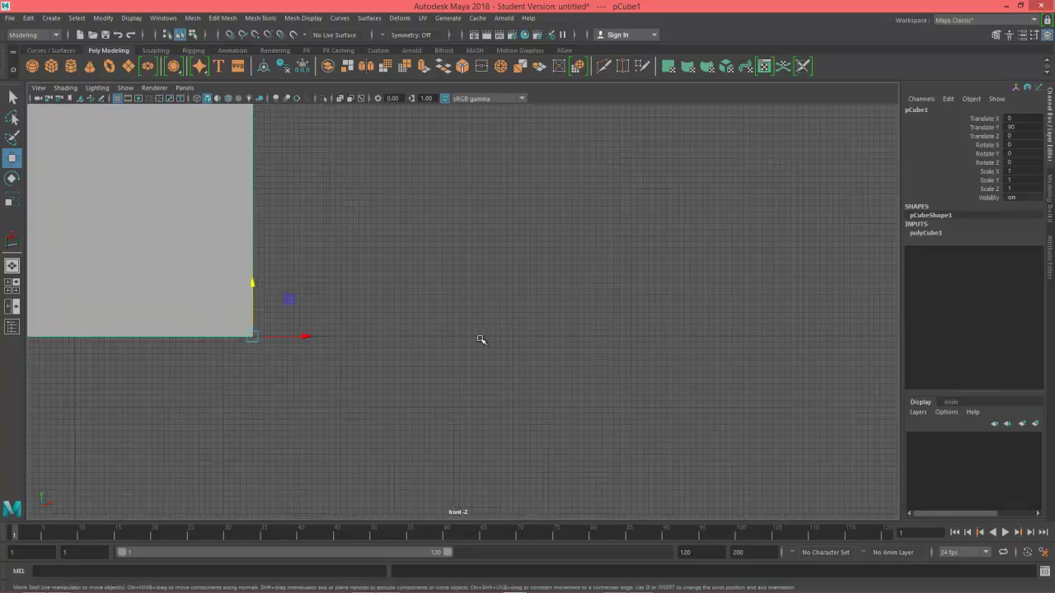
pyautogui.scroll(-3, 495, 315)
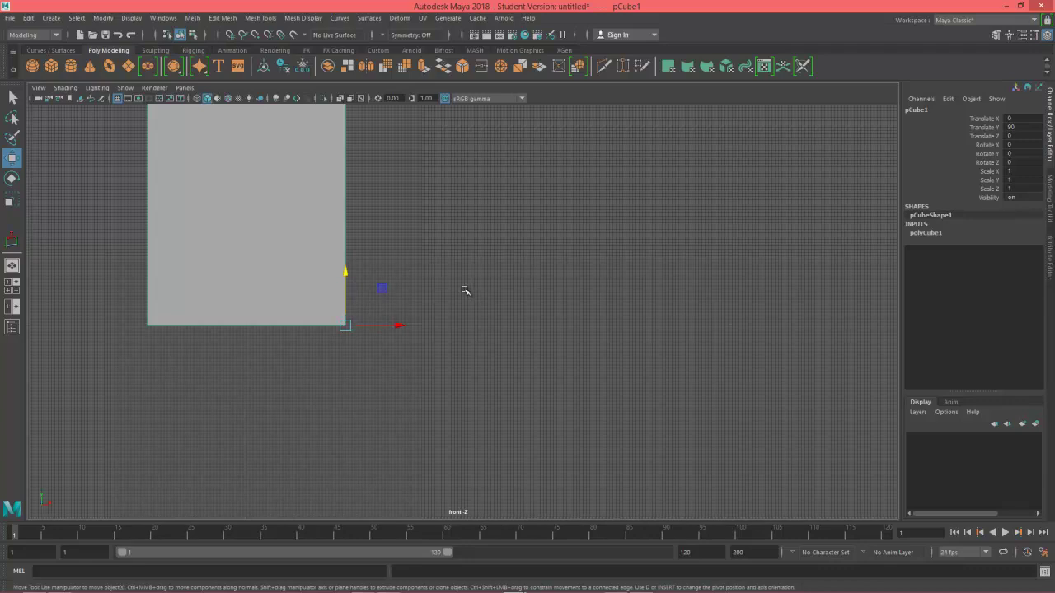
# - Return to the enlarged perspective view and display the whole box with smooth shading
pyautogui.press('space')
pyautogui.press('space')
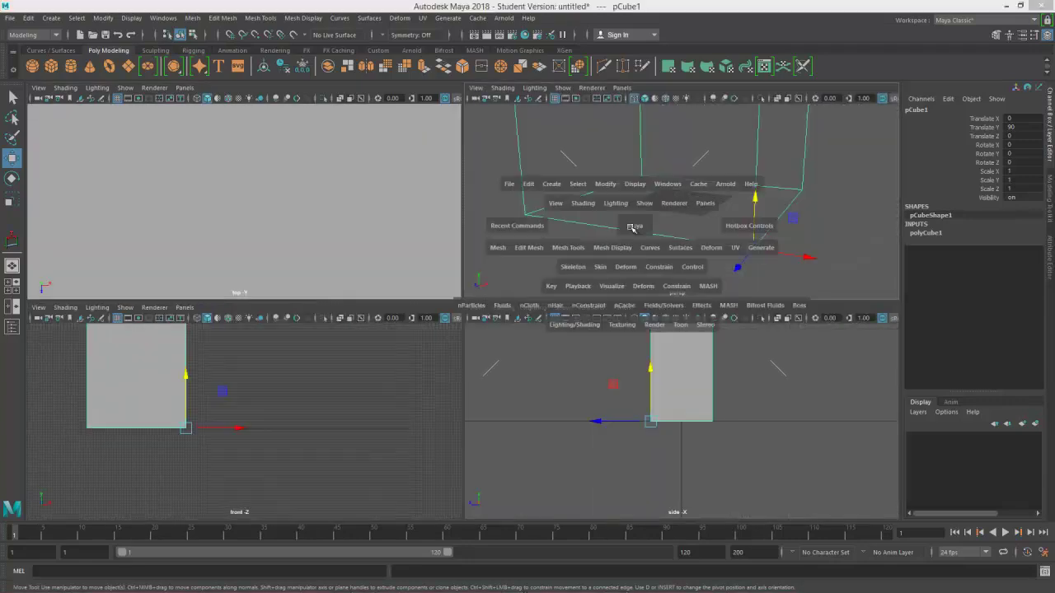
pyautogui.scroll(-6, 492, 289)
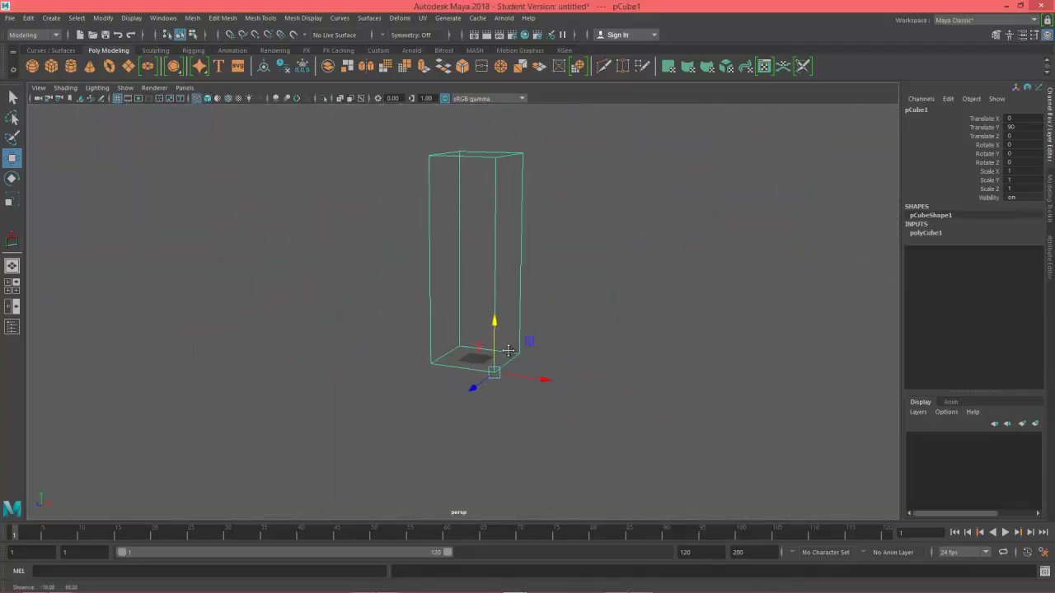
pyautogui.click(207, 98)
pyautogui.keyDown('alt'); pyautogui.moveTo(625, 357); pyautogui.dragTo(641, 338); pyautogui.keyUp('alt')
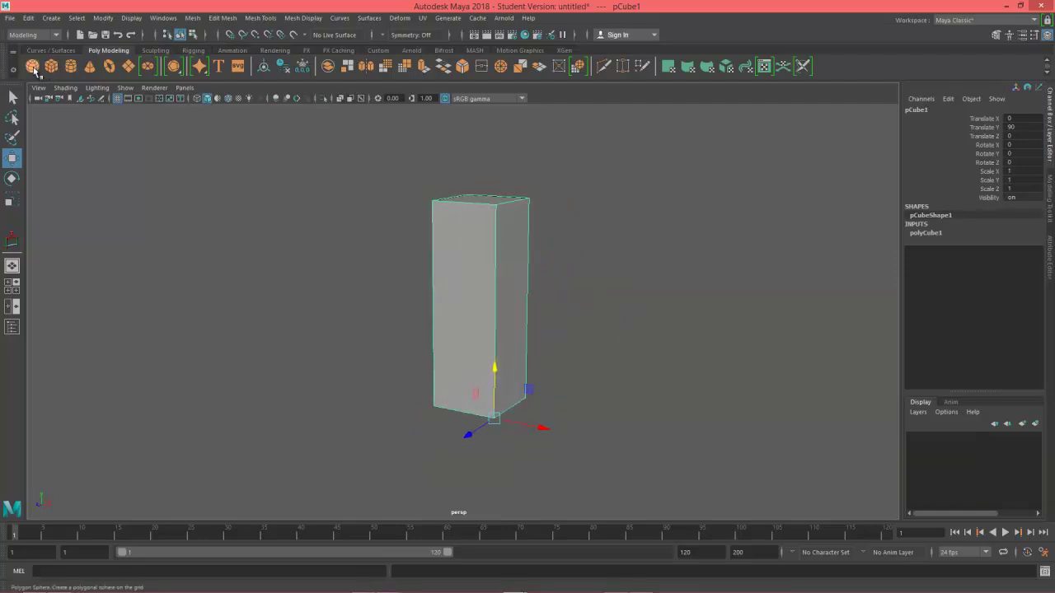
# - Create a polygon sphere with a radius of 50, placed about 70.8 units along the X axis beside the box
pyautogui.click(32, 67)
pyautogui.moveTo(530, 415); pyautogui.dragTo(605, 426)
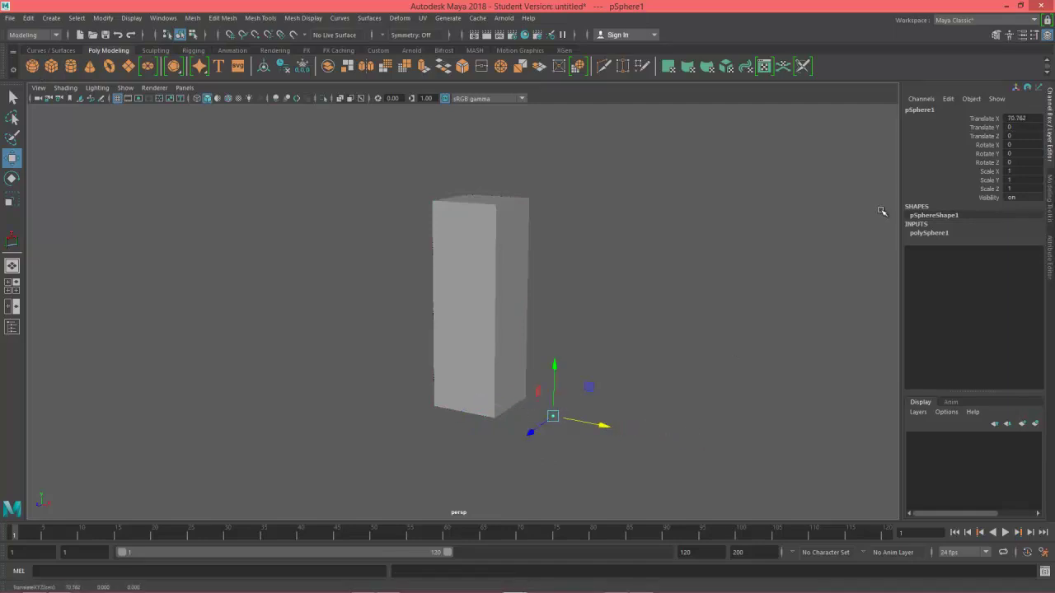
pyautogui.click(931, 234)
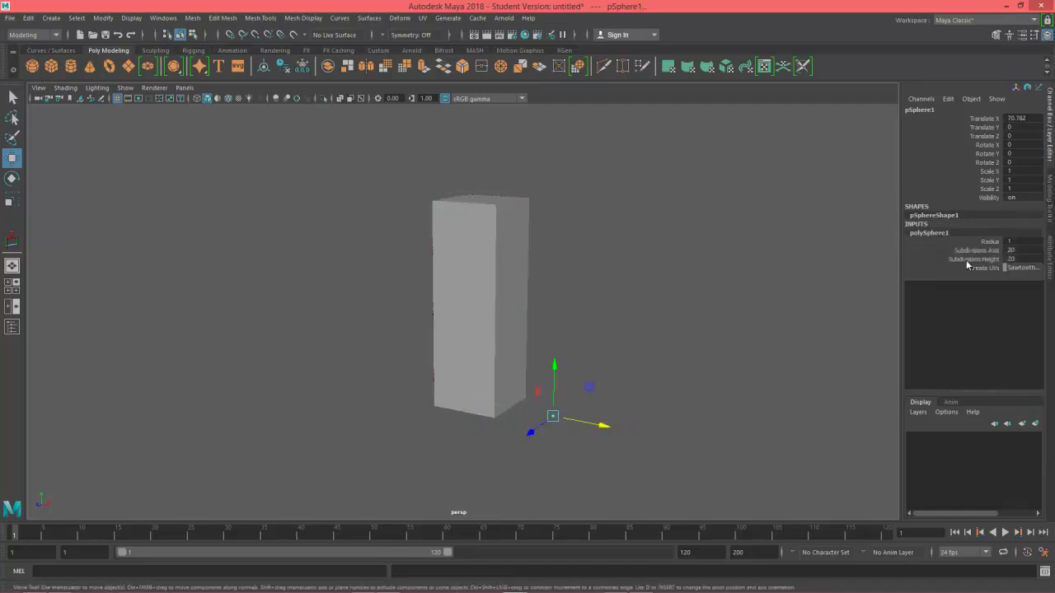
pyautogui.doubleClick(1019, 239)
pyautogui.press('Return')
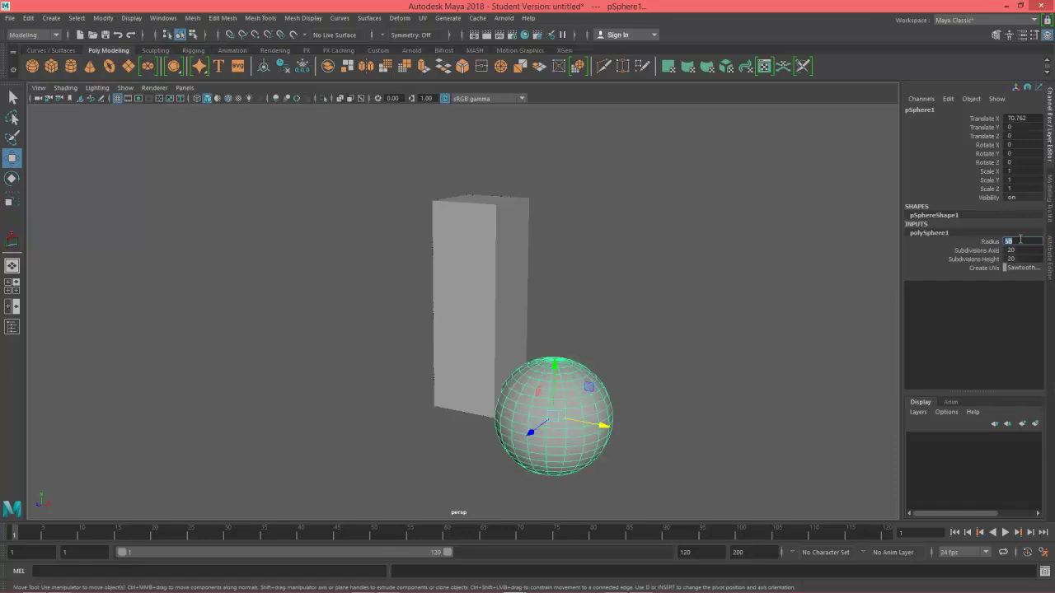
# - Move the sphere's pivot down the Y axis to its bottom pole vertex using point snapping
pyautogui.keyDown('alt'); pyautogui.moveTo(654, 428); pyautogui.dragTo(651, 372); pyautogui.keyUp('alt')
pyautogui.keyDown('alt'); pyautogui.moveTo(642, 379); pyautogui.dragTo(652, 263, button='middle'); pyautogui.keyUp('alt')
pyautogui.keyDown('alt'); pyautogui.moveTo(651, 263); pyautogui.dragTo(673, 338); pyautogui.keyUp('alt')
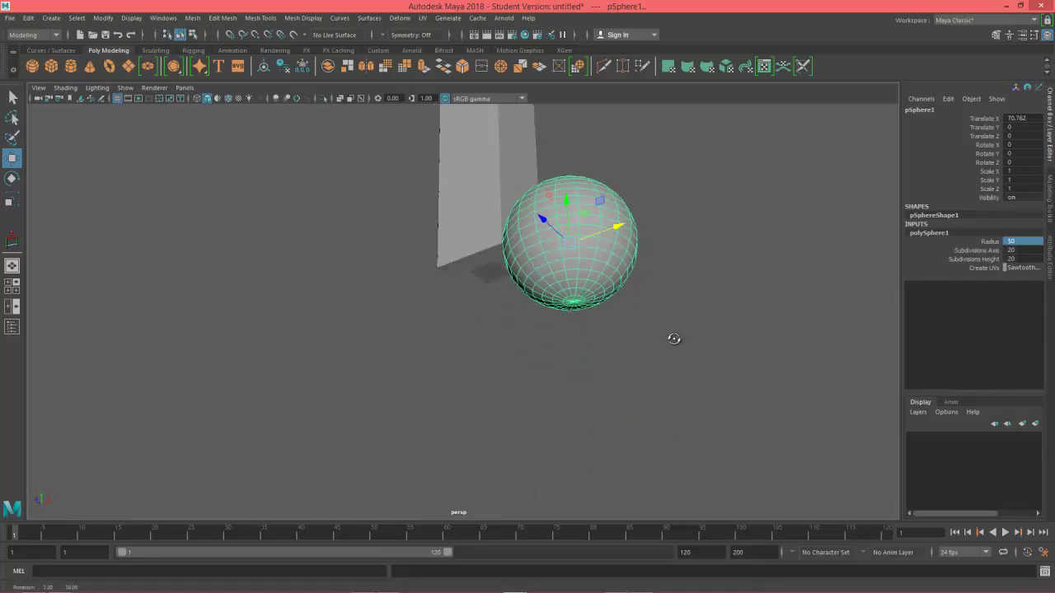
pyautogui.keyDown('alt'); pyautogui.moveTo(673, 338); pyautogui.dragTo(811, 341, button='right'); pyautogui.keyUp('alt')
pyautogui.keyDown('alt'); pyautogui.moveTo(795, 341); pyautogui.dragTo(708, 353, button='middle'); pyautogui.keyUp('alt')
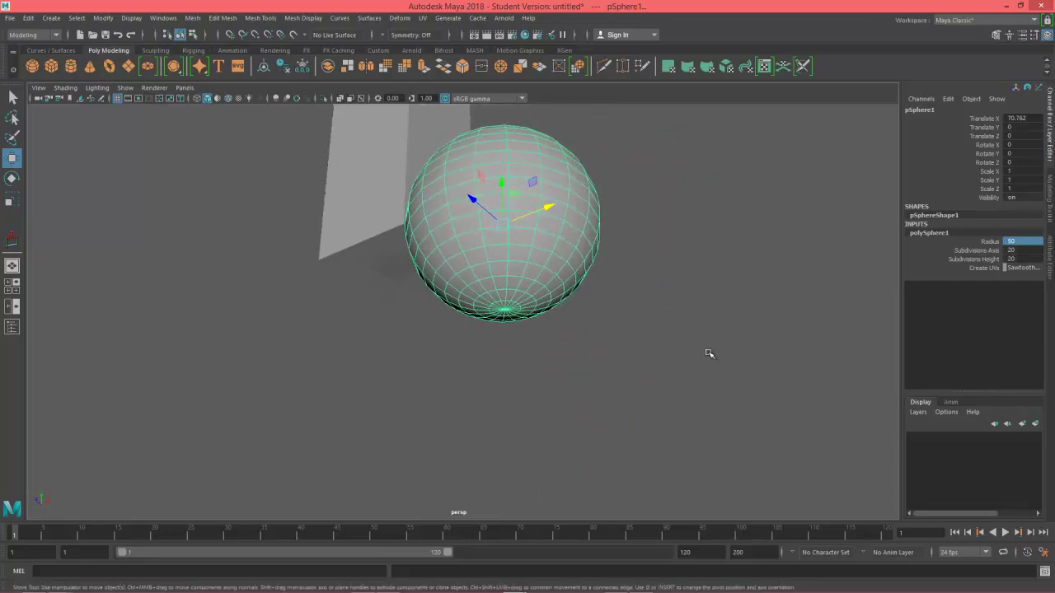
pyautogui.press('d')
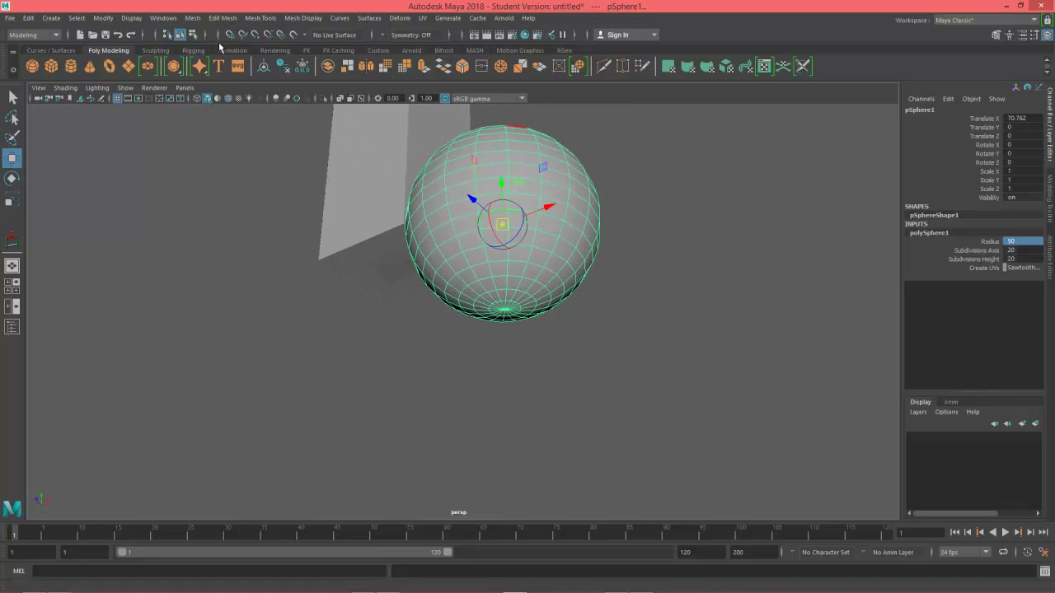
pyautogui.click(255, 35)
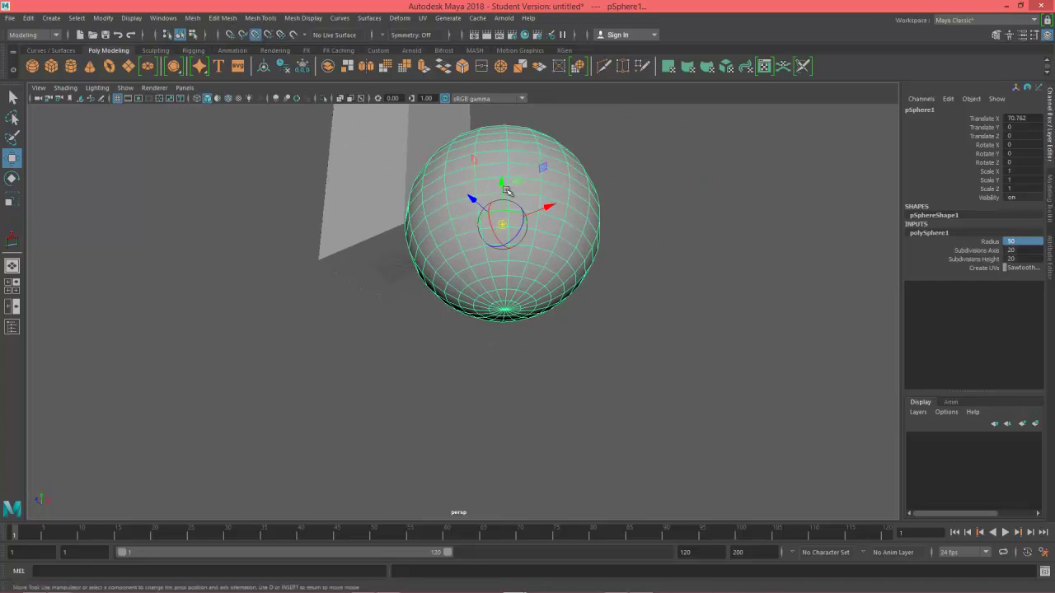
pyautogui.moveTo(503, 188); pyautogui.dragTo(501, 309)
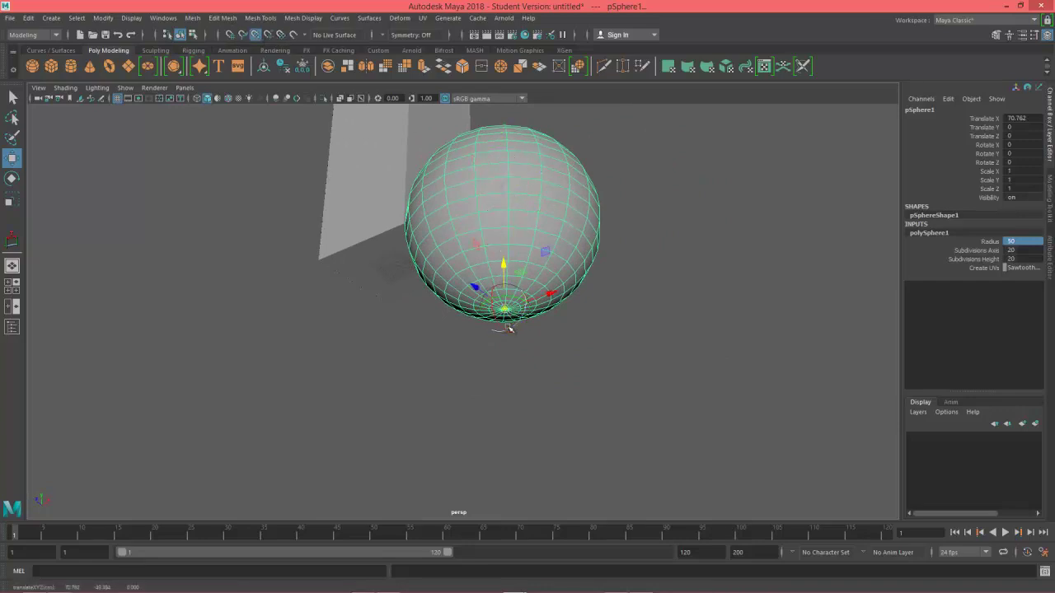
pyautogui.scroll(3, 534, 375)
pyautogui.scroll(5, 544, 377)
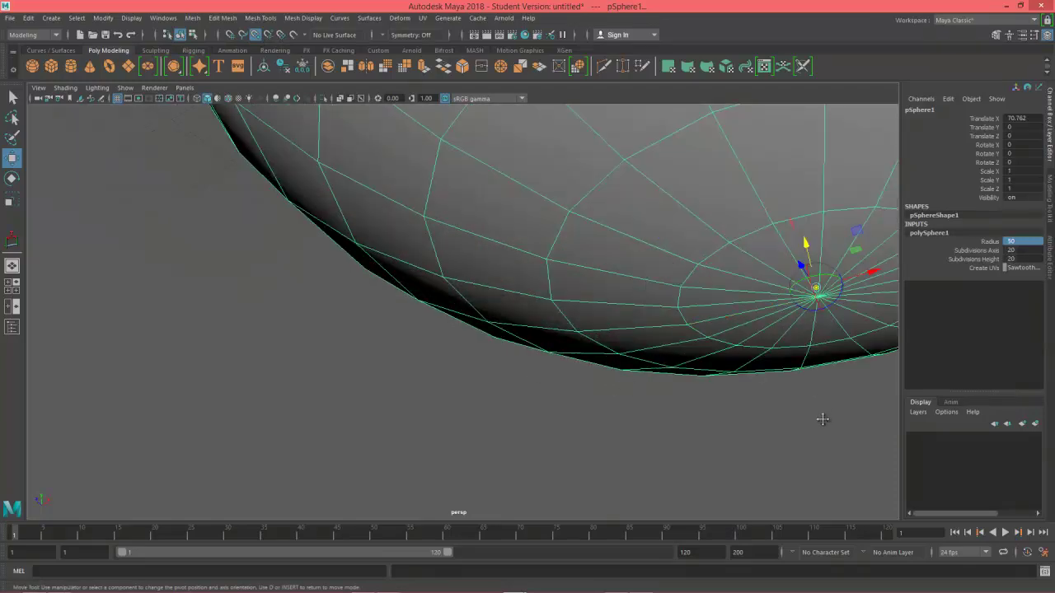
# - Snap the sphere's pivot exactly onto its bottom pole vertex and leave pivot editing
pyautogui.keyDown('alt'); pyautogui.moveTo(823, 420); pyautogui.dragTo(538, 440, button='middle'); pyautogui.keyUp('alt')
pyautogui.moveTo(532, 263); pyautogui.dragTo(530, 317)
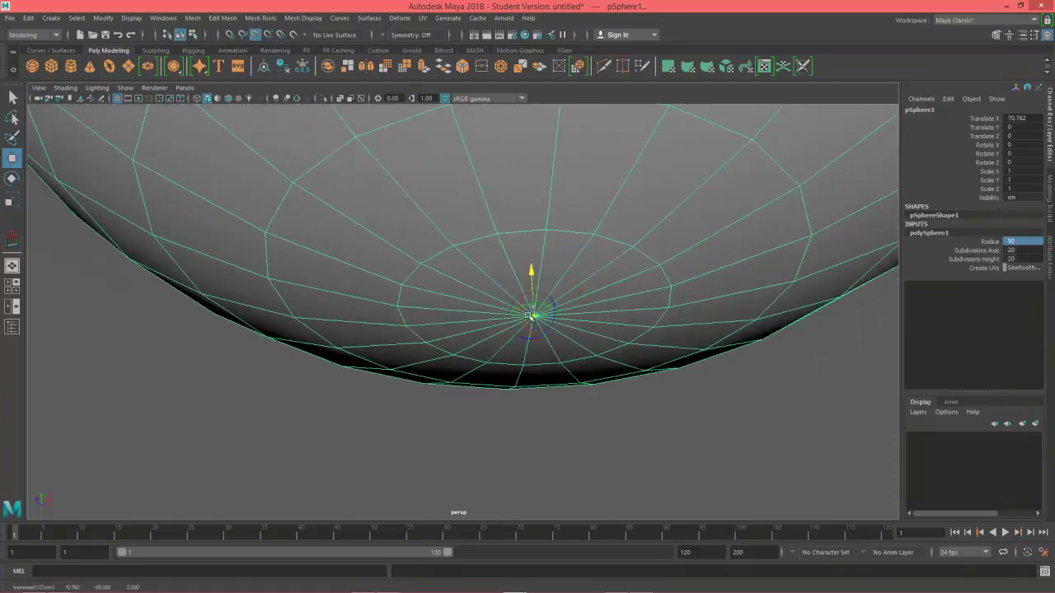
pyautogui.scroll(-10, 585, 421)
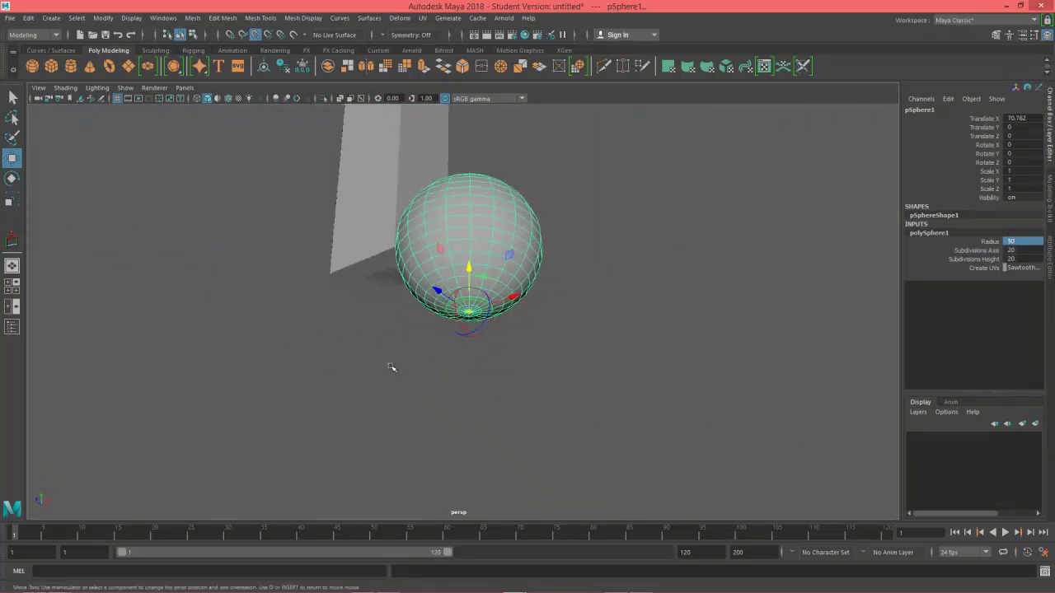
pyautogui.press('d')
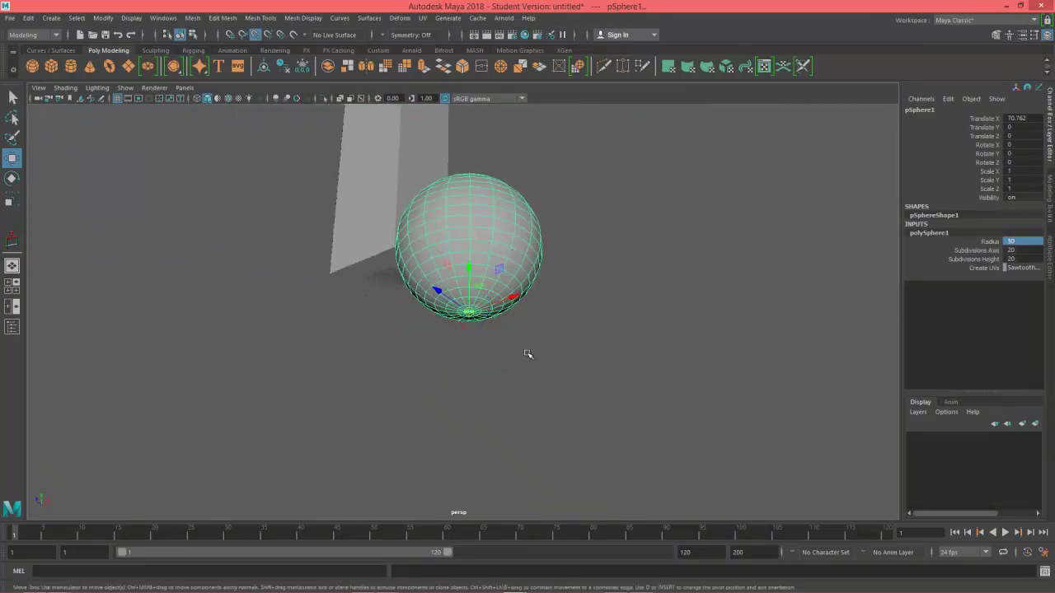
# - Turn off point snapping and move the box along the X axis to about -162, away from the sphere
pyautogui.keyDown('alt'); pyautogui.moveTo(577, 292); pyautogui.dragTo(615, 308); pyautogui.keyUp('alt')
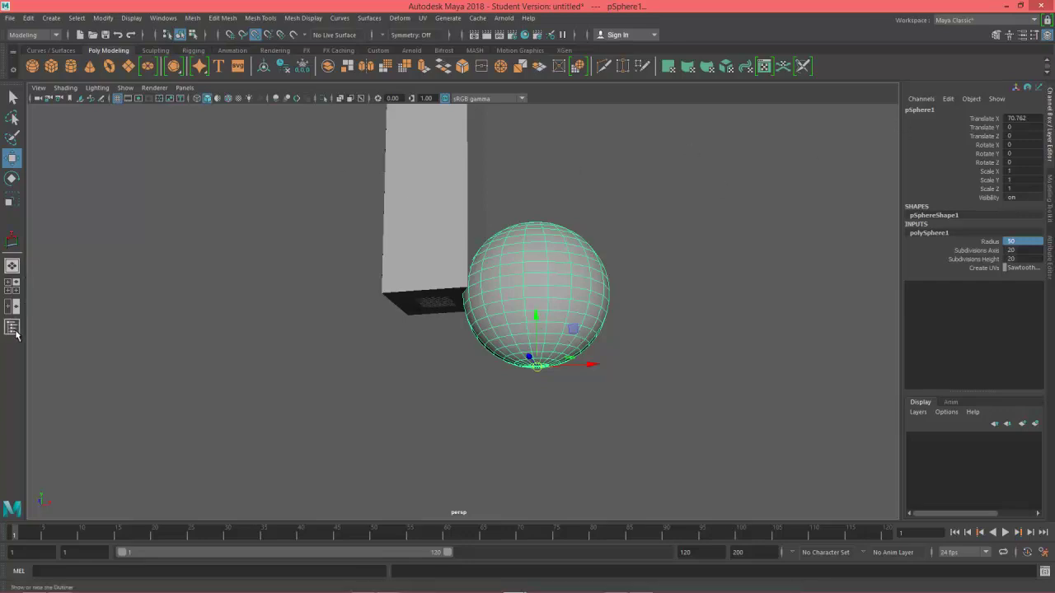
pyautogui.click(426, 225)
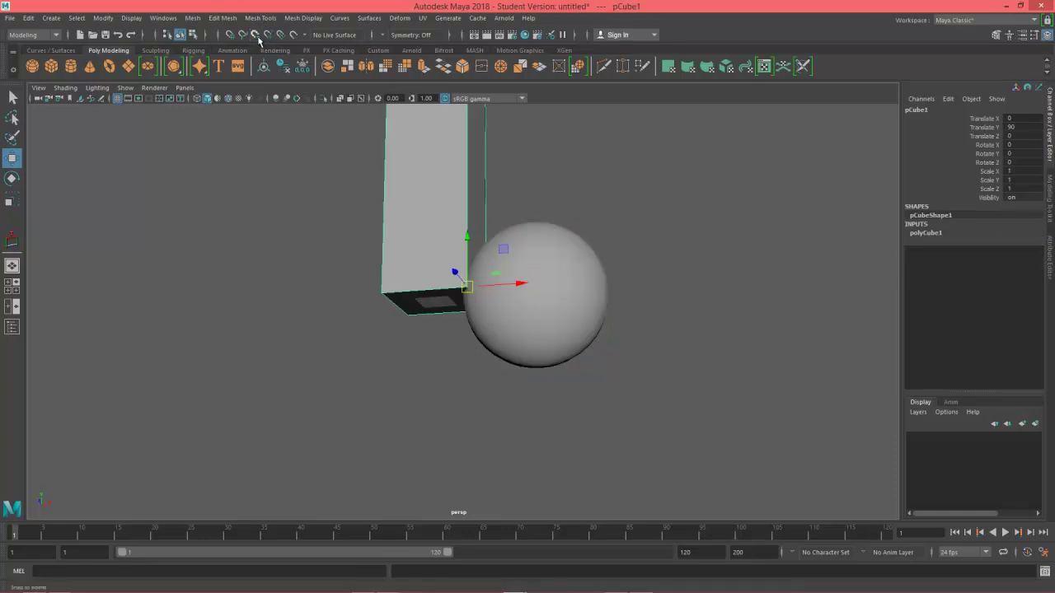
pyautogui.moveTo(522, 282); pyautogui.dragTo(291, 299)
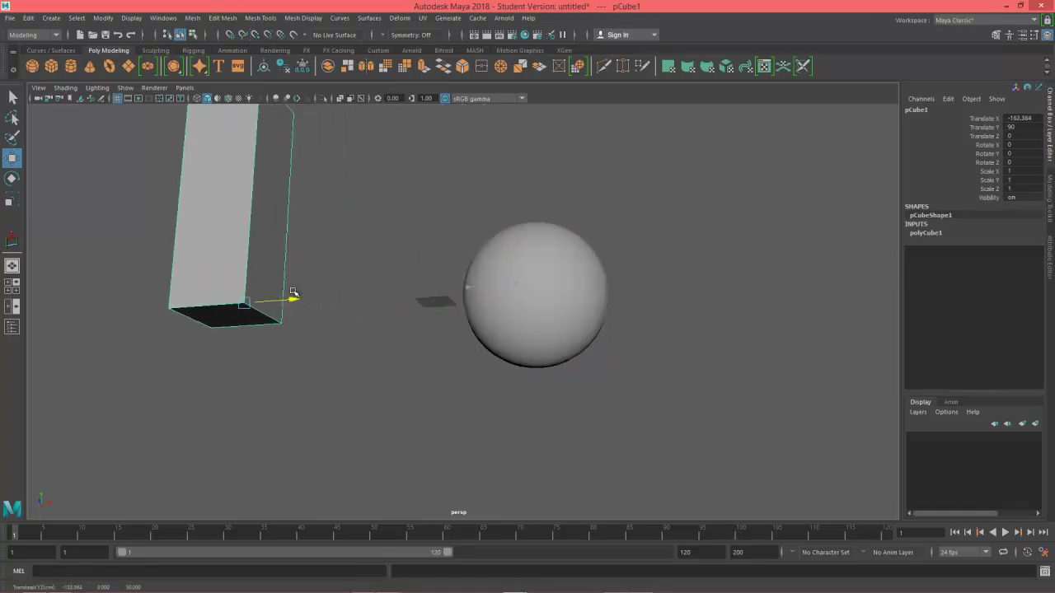
# - In the front view, raise the sphere with grid snapping until its bottom pole sits on the ground line at Translate Y 50
pyautogui.click(551, 318)
pyautogui.keyDown('alt'); pyautogui.moveTo(600, 403); pyautogui.dragTo(581, 271); pyautogui.keyUp('alt')
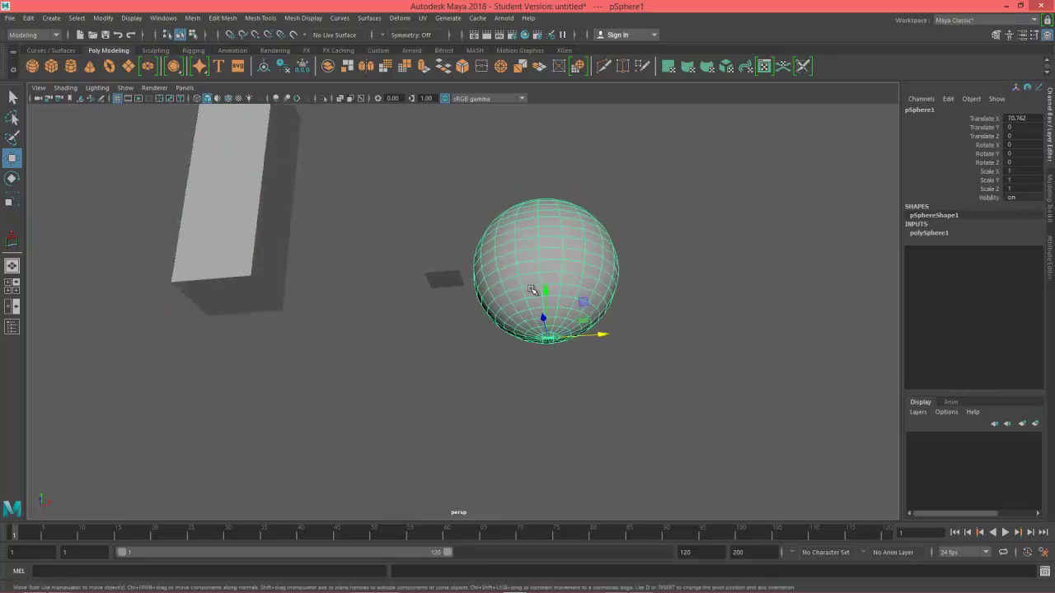
pyautogui.press('space')
pyautogui.press('space')
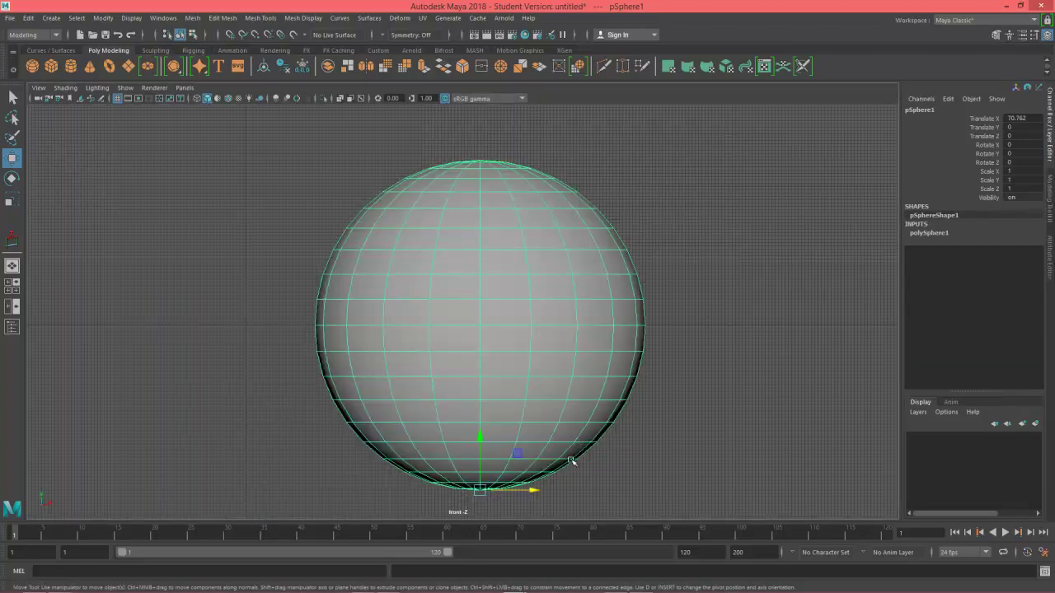
pyautogui.click(230, 35)
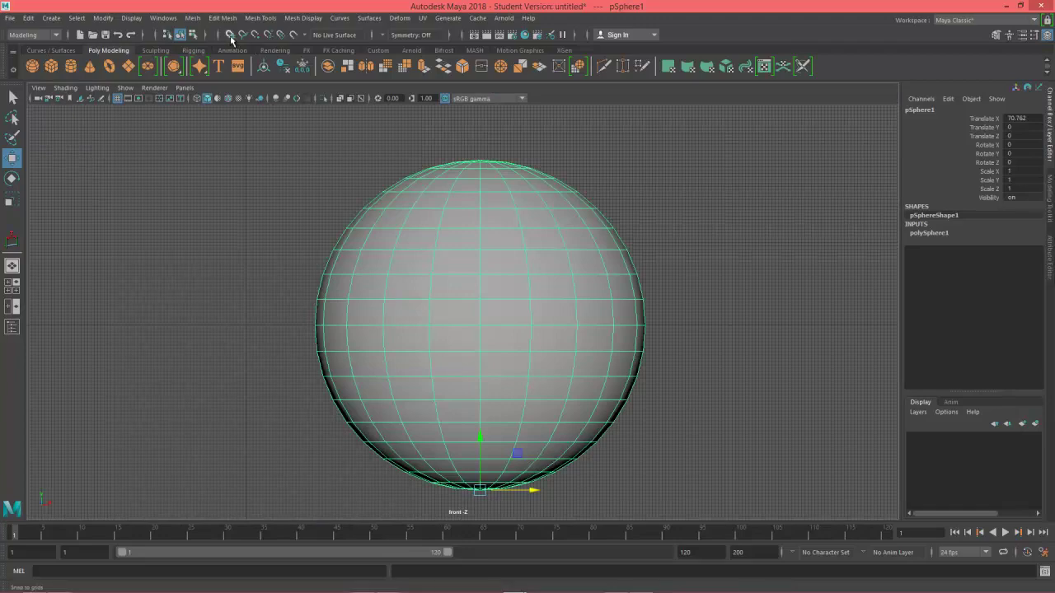
pyautogui.moveTo(481, 461); pyautogui.dragTo(483, 325)
pyautogui.scroll(5, 535, 321)
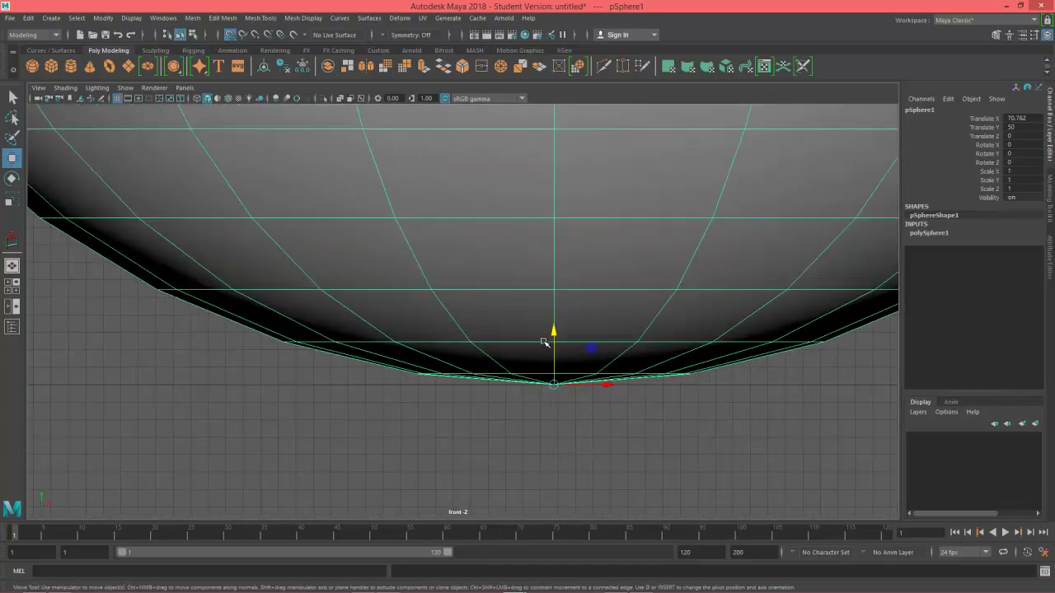
# - Try placing the sphere on top of the box with grid snapping, and undo the moves
pyautogui.scroll(-6, 569, 338)
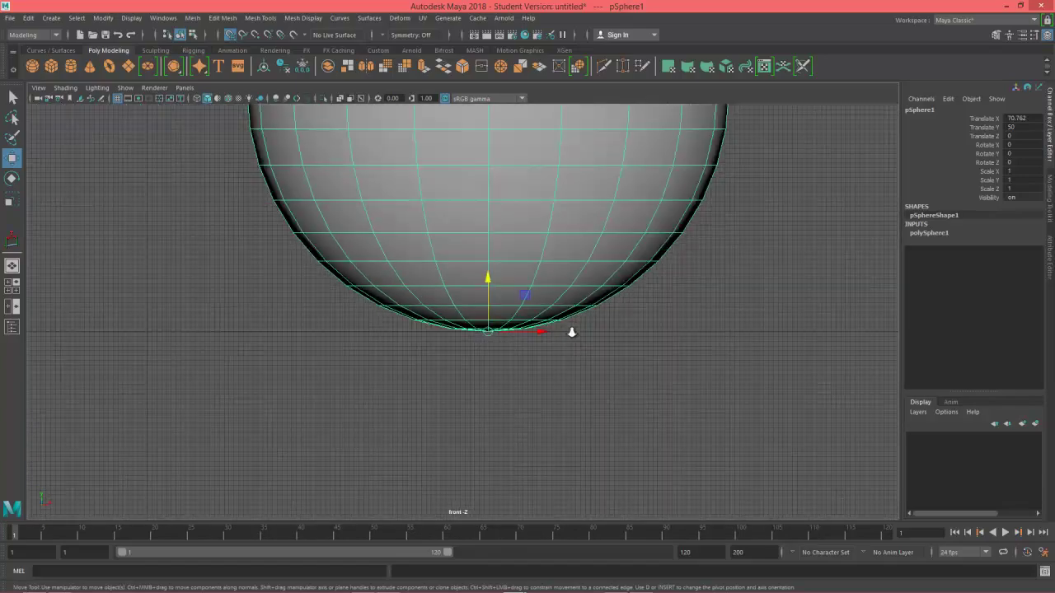
pyautogui.scroll(-5, 568, 329)
pyautogui.keyDown('alt'); pyautogui.moveTo(484, 370); pyautogui.dragTo(553, 447, button='middle'); pyautogui.keyUp('alt')
pyautogui.moveTo(575, 353); pyautogui.dragTo(308, 225)
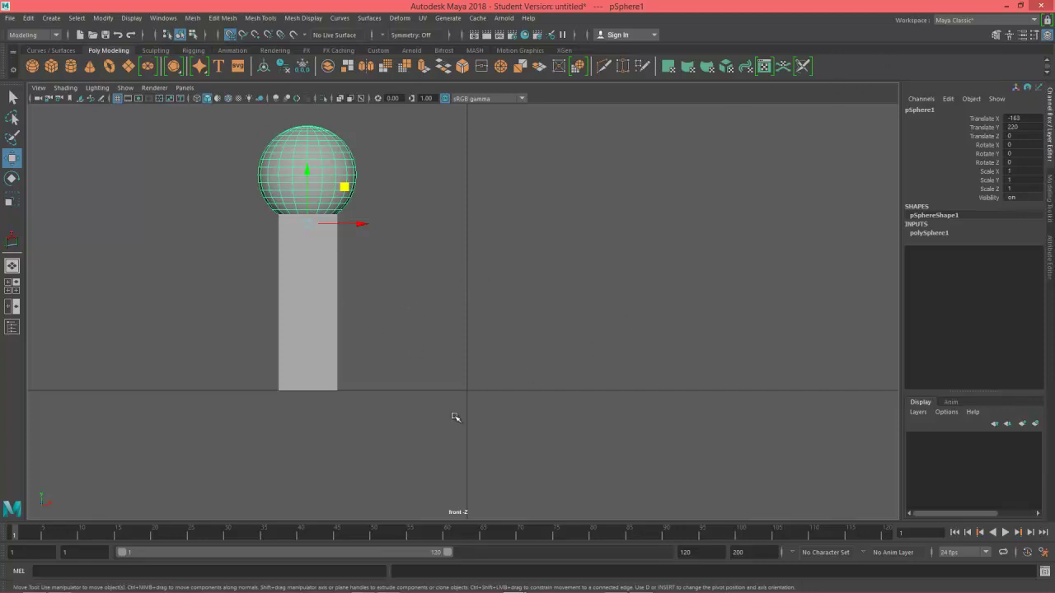
pyautogui.moveTo(360, 222); pyautogui.dragTo(521, 253)
pyautogui.hotkey('ctrl', 'z')
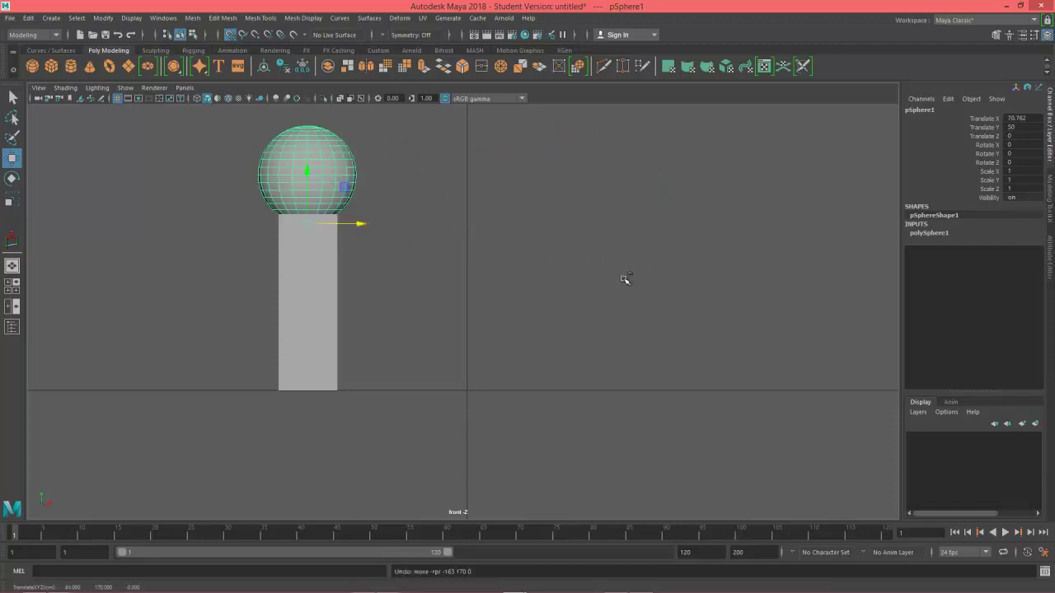
pyautogui.hotkey('ctrl', 'z')
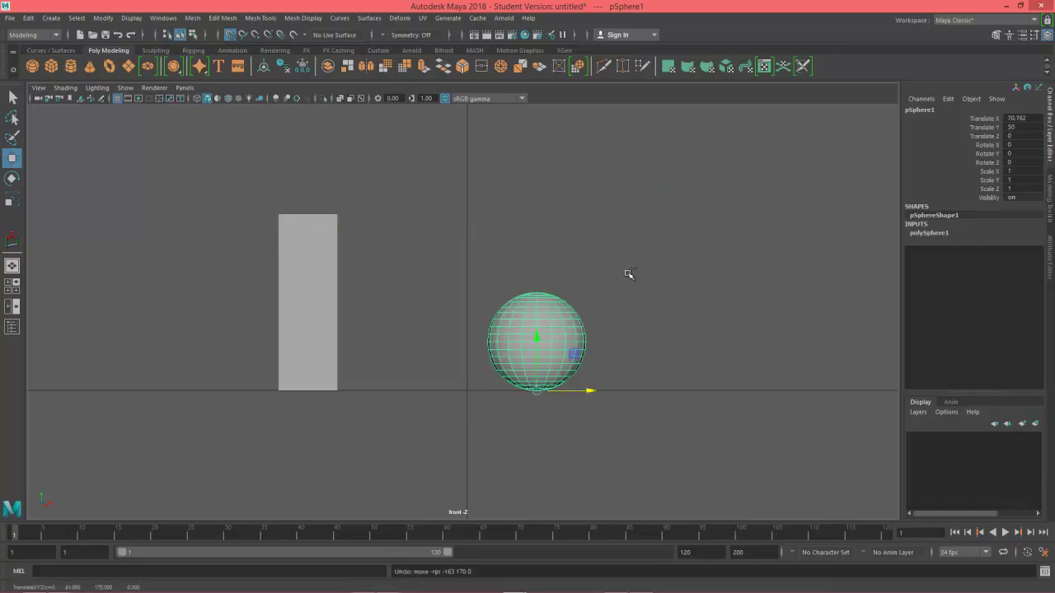
# - Create a polygon cone at the origin with a height of 200 and a radius of 50
pyautogui.click(91, 72)
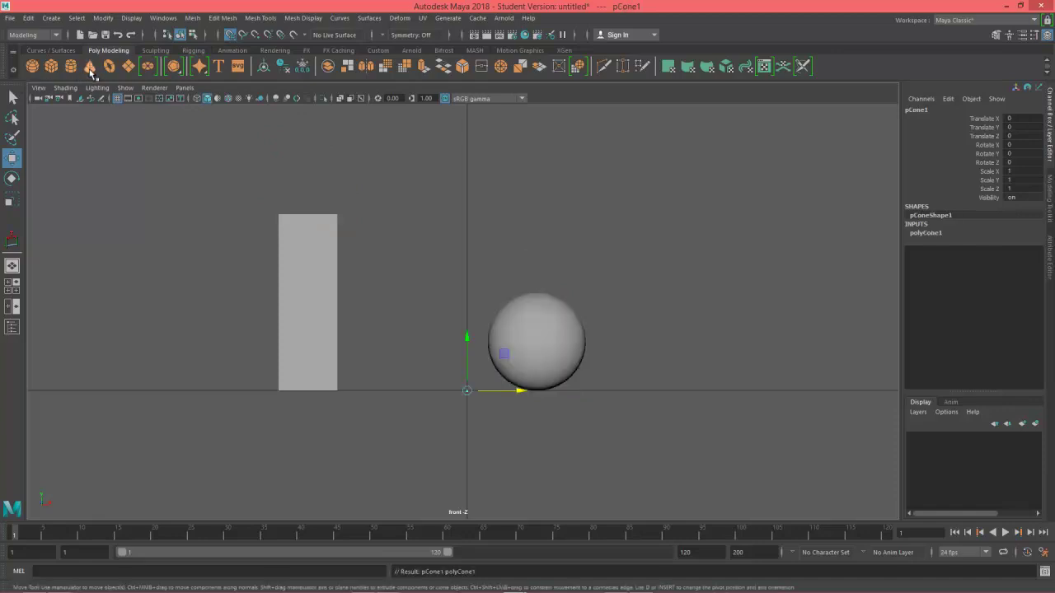
pyautogui.click(926, 234)
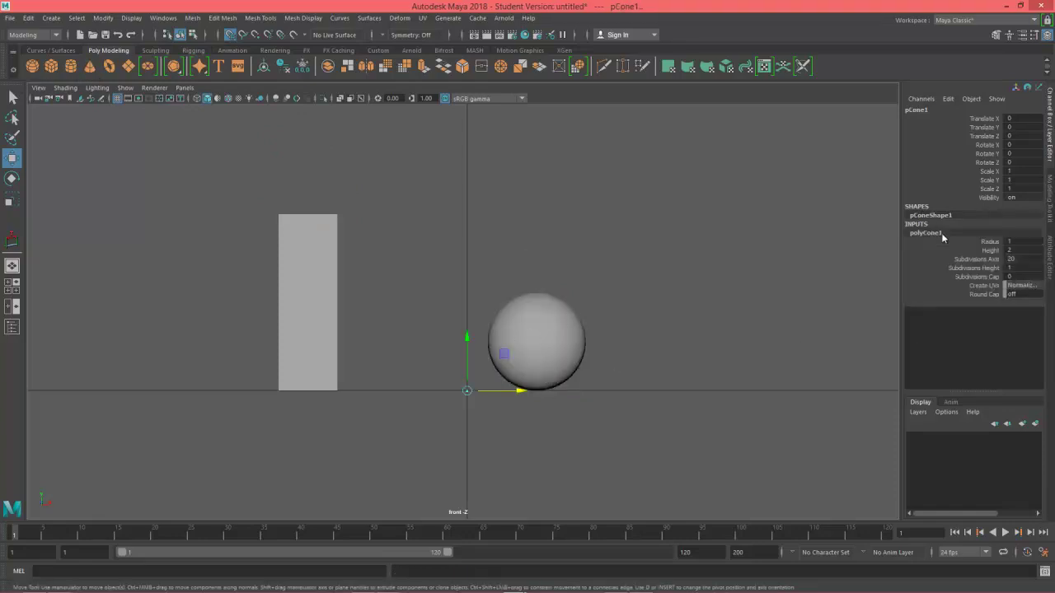
pyautogui.doubleClick(1020, 250)
pyautogui.press('Return')
pyautogui.doubleClick(1022, 241)
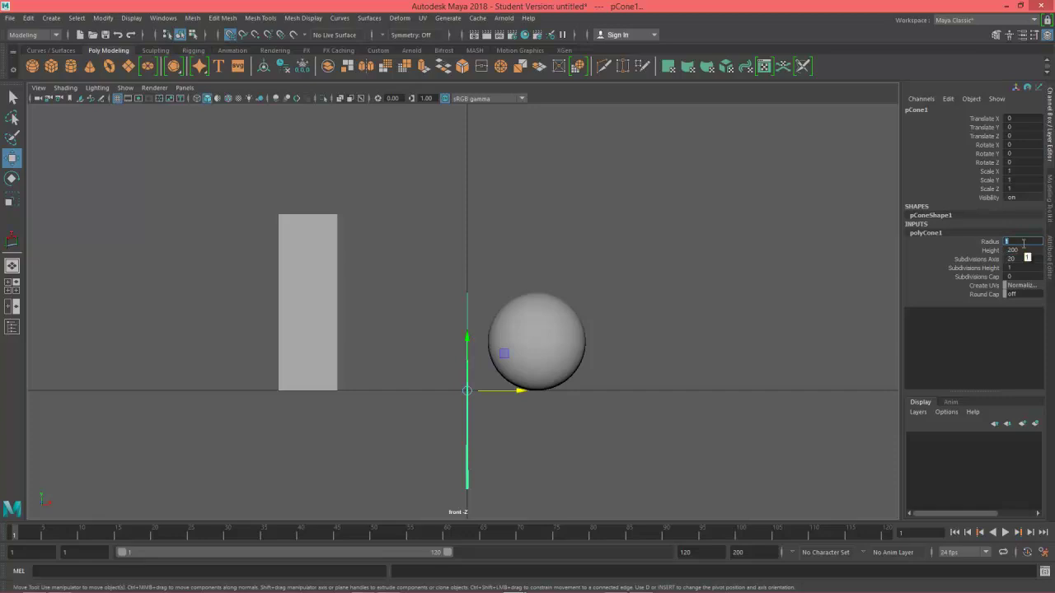
pyautogui.write('50')
pyautogui.press('Return')
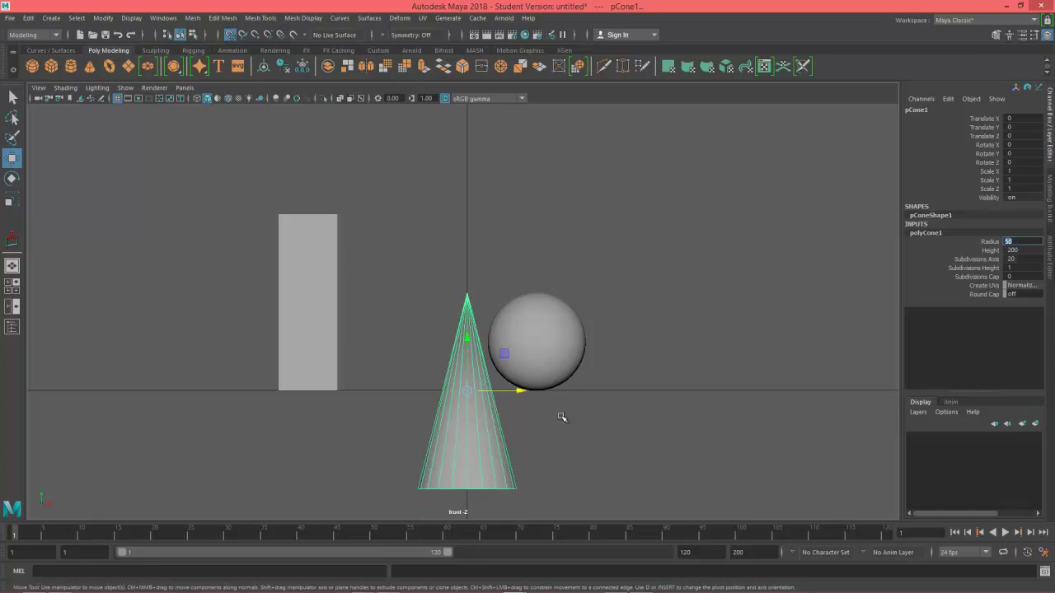
# - In the perspective view, move the cone's pivot down the Y axis to its base using point snapping
pyautogui.keyDown('alt'); pyautogui.moveTo(560, 419); pyautogui.dragTo(572, 332, button='middle'); pyautogui.keyUp('alt')
pyautogui.press('space')
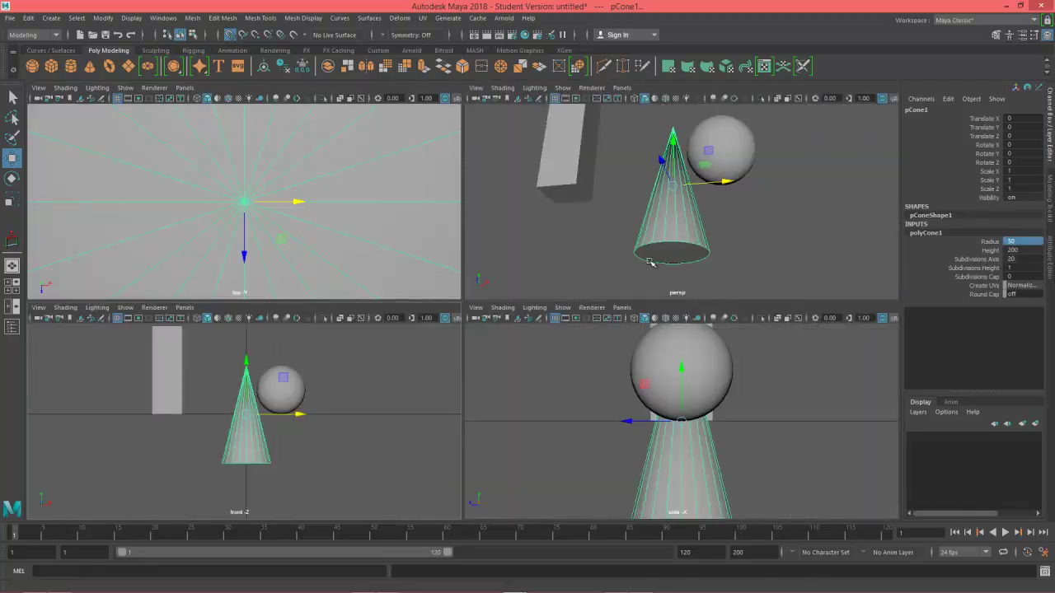
pyautogui.press('space')
pyautogui.keyDown('alt'); pyautogui.moveTo(589, 330); pyautogui.dragTo(650, 327); pyautogui.keyUp('alt')
pyautogui.keyDown('alt'); pyautogui.moveTo(615, 328); pyautogui.dragTo(612, 298, button='middle'); pyautogui.keyUp('alt')
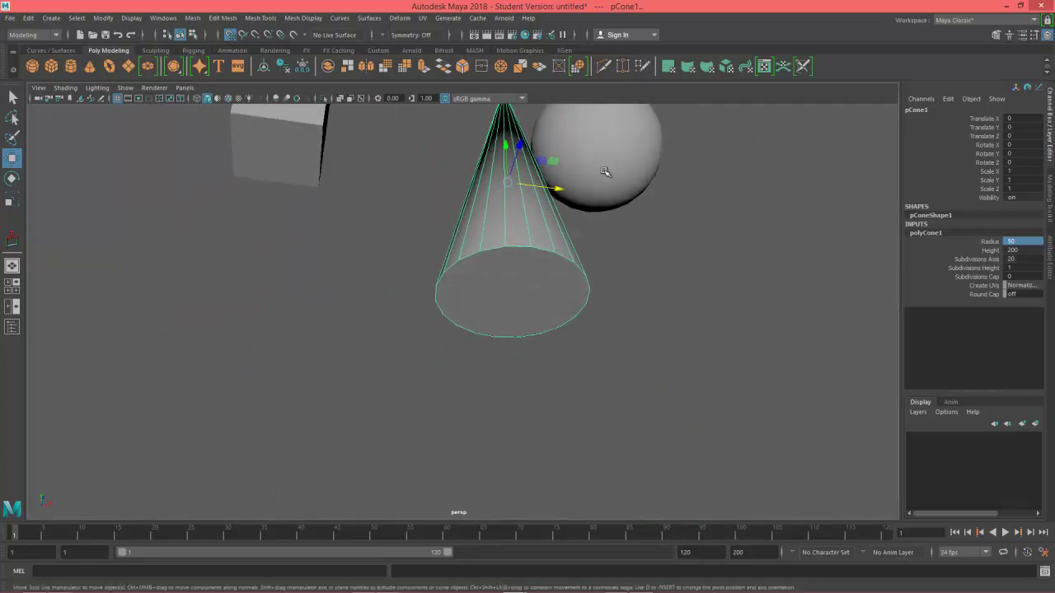
pyautogui.click(256, 35)
pyautogui.press('d')
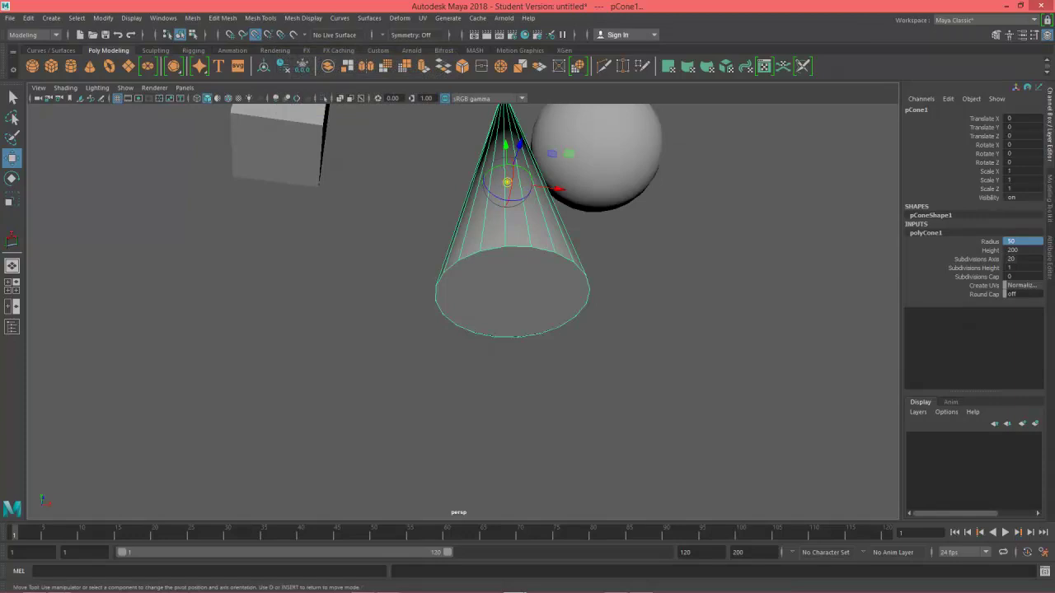
pyautogui.keyDown('alt'); pyautogui.moveTo(730, 266); pyautogui.dragTo(694, 292); pyautogui.keyUp('alt')
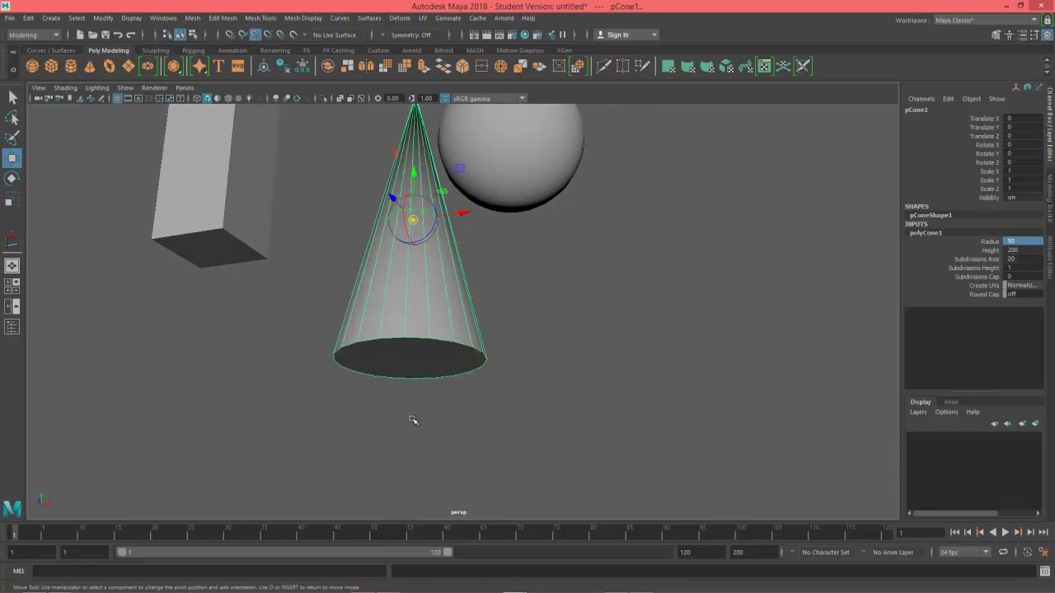
pyautogui.moveTo(414, 174); pyautogui.dragTo(384, 343)
pyautogui.moveTo(562, 325)
pyautogui.keyDown('alt'); pyautogui.mouseDown()
pyautogui.moveTo(576, 289)
pyautogui.moveTo(594, 337)
pyautogui.moveTo(546, 314)
pyautogui.mouseUp(); pyautogui.keyUp('alt')
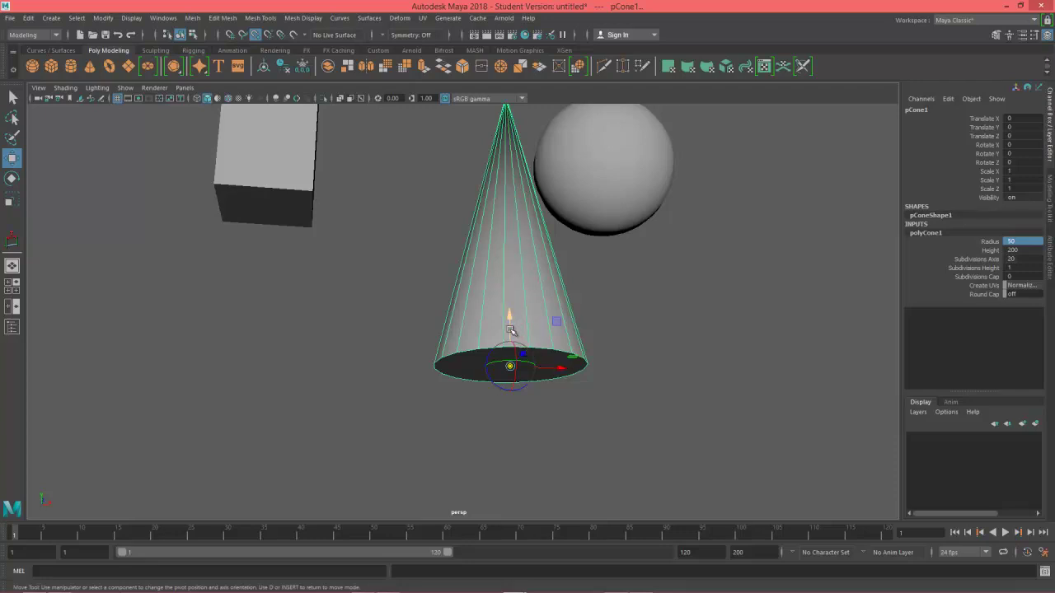
pyautogui.keyDown('alt'); pyautogui.moveTo(665, 367); pyautogui.dragTo(652, 323); pyautogui.keyUp('alt')
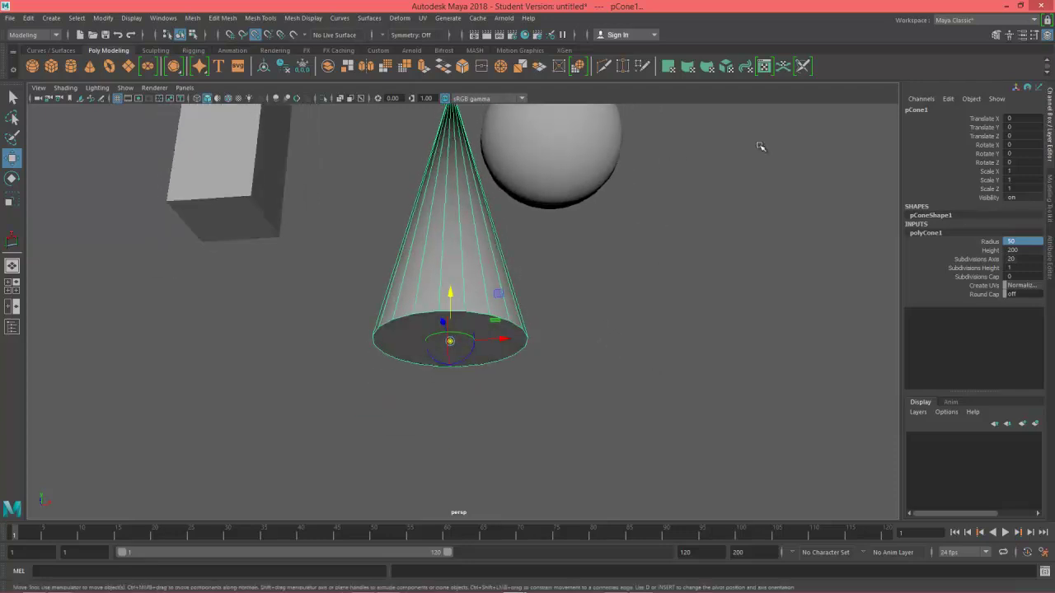
pyautogui.keyDown('alt'); pyautogui.moveTo(711, 353); pyautogui.dragTo(709, 379); pyautogui.keyUp('alt')
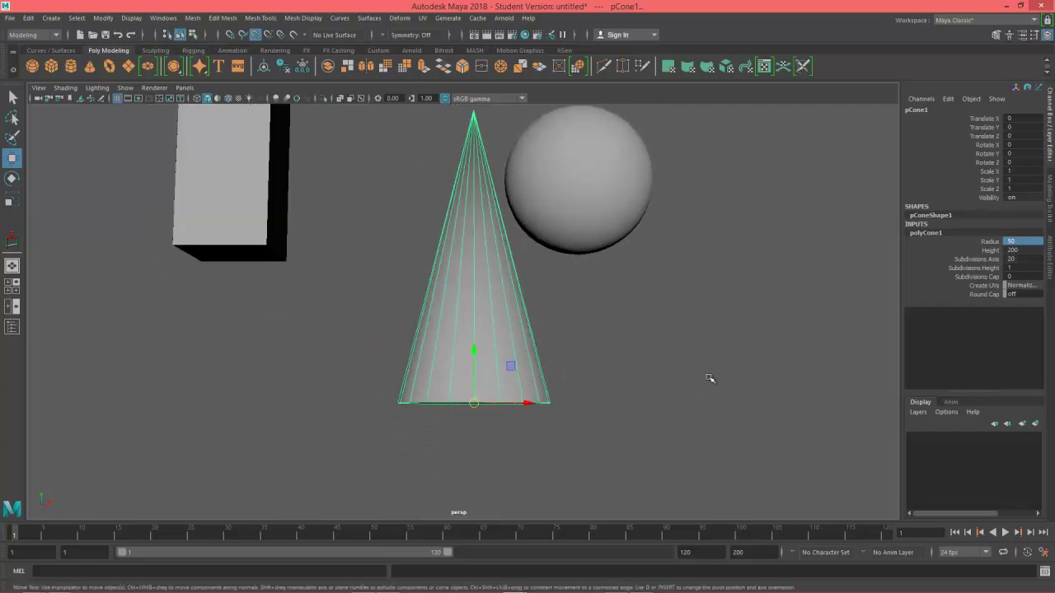
# - In the front view, raise the cone with grid snapping until its base sits on the ground line at Translate Y 100
pyautogui.press('space')
pyautogui.press('space')
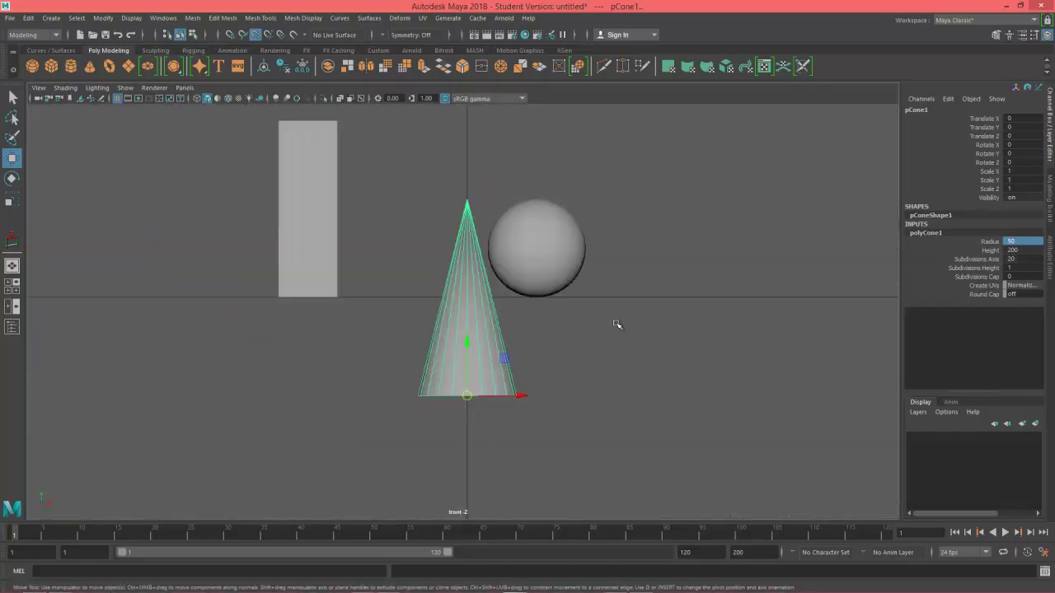
pyautogui.scroll(2, 611, 320)
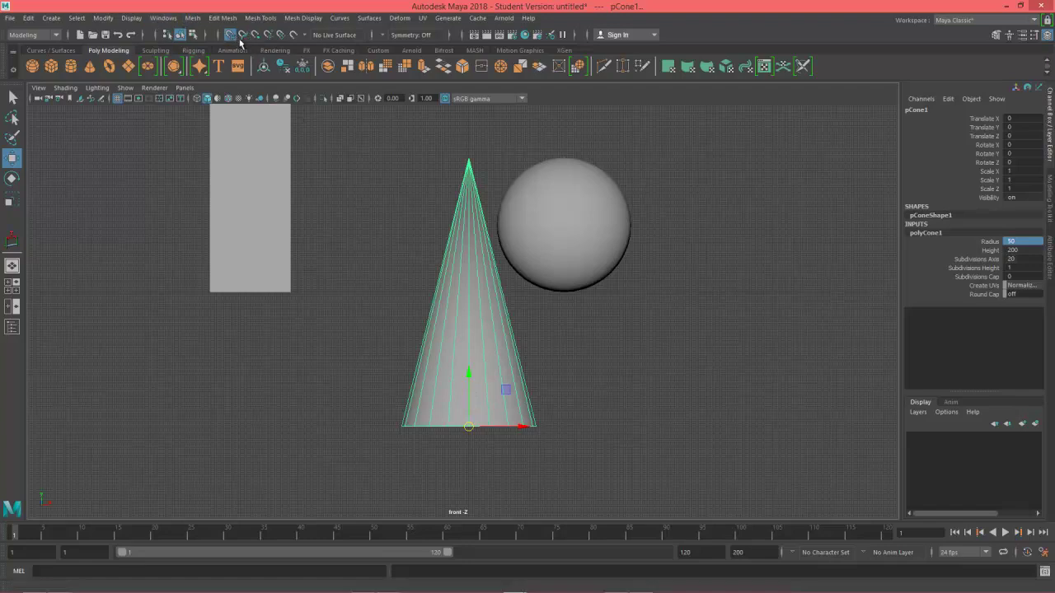
pyautogui.moveTo(470, 385); pyautogui.dragTo(483, 290)
pyautogui.scroll(5, 484, 272)
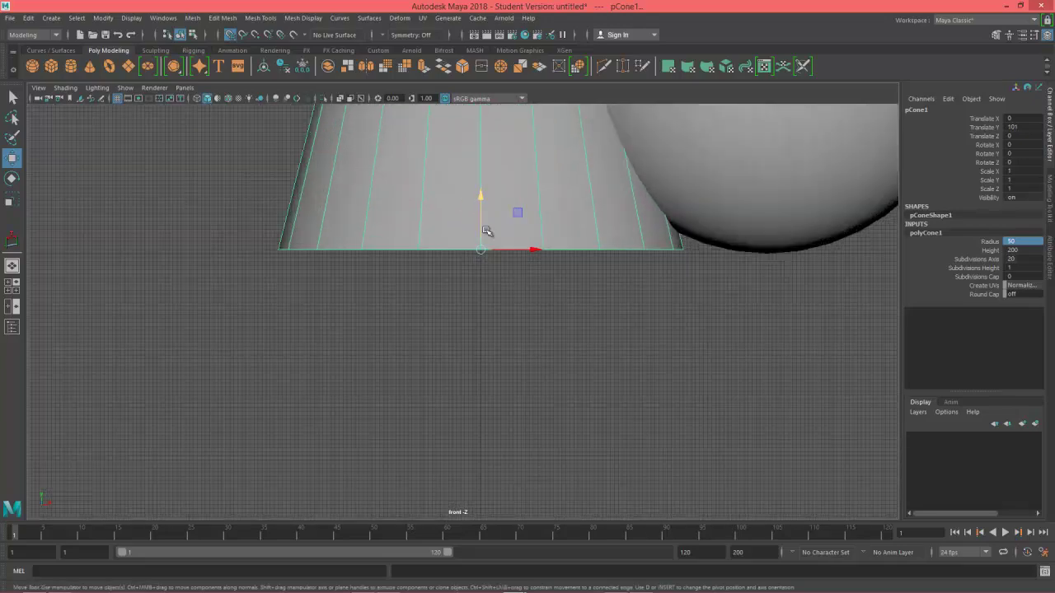
pyautogui.moveTo(483, 214); pyautogui.dragTo(484, 253)
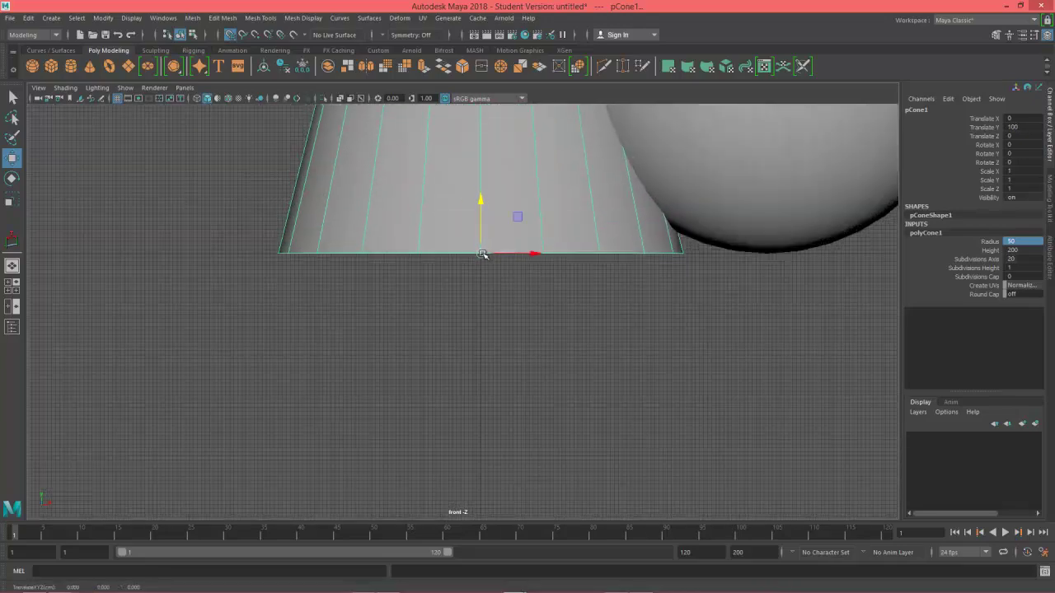
# - Move the cone along the X axis to Translate X -55, between the box and the sphere
pyautogui.scroll(-2, 484, 249)
pyautogui.scroll(-4, 483, 249)
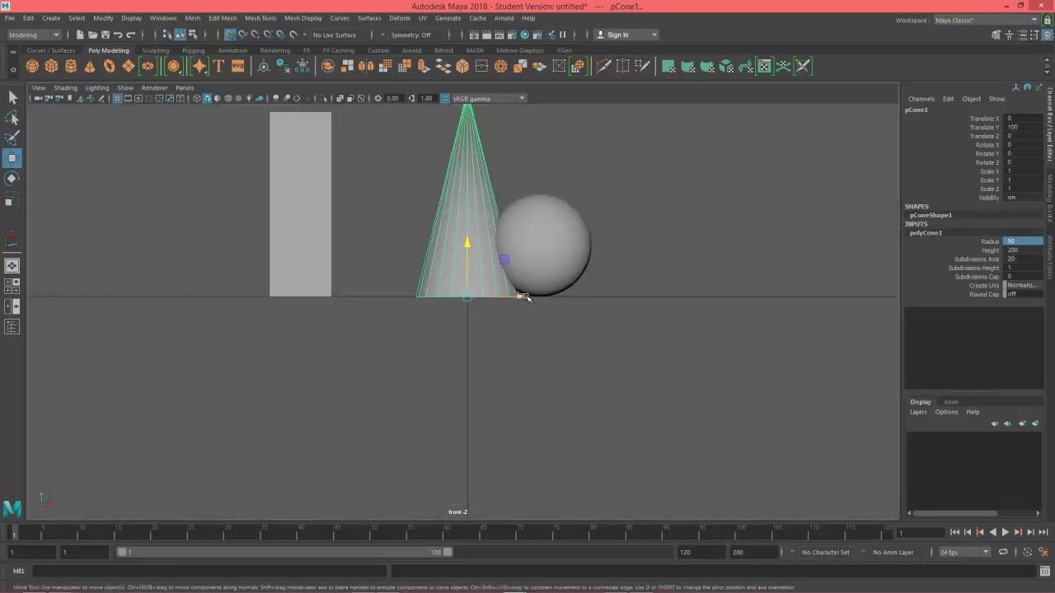
pyautogui.moveTo(468, 297); pyautogui.dragTo(412, 297)
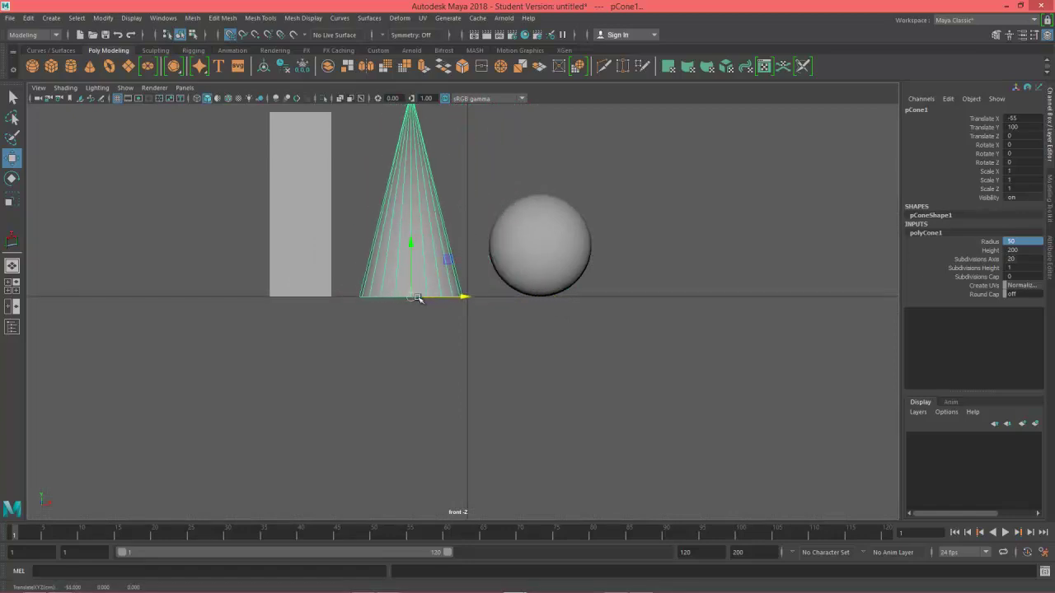
pyautogui.scroll(-2, 458, 307)
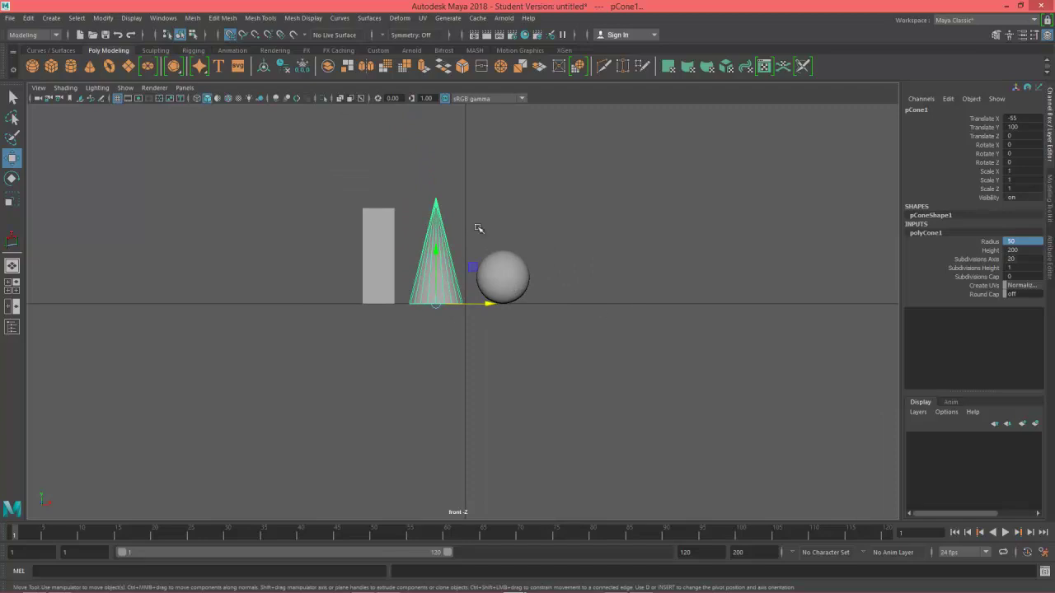